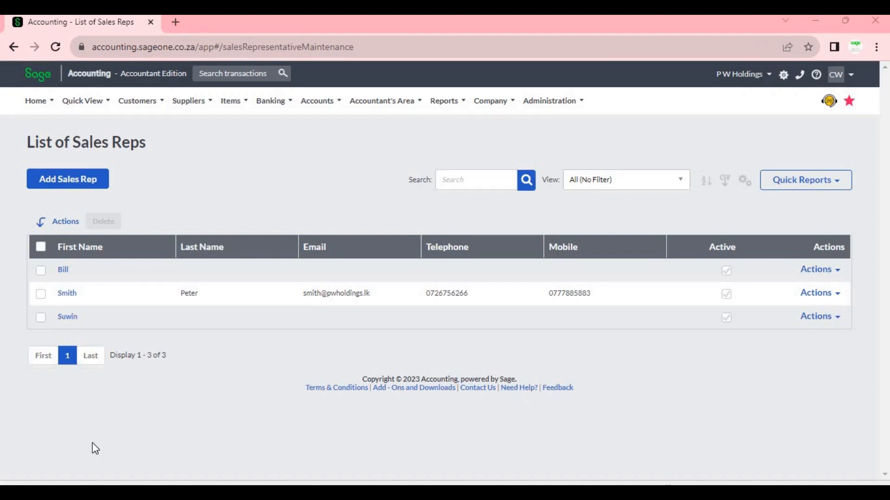
Start a new sales rep record and fill in the rep's first name, last name and email
left_click(155, 111)
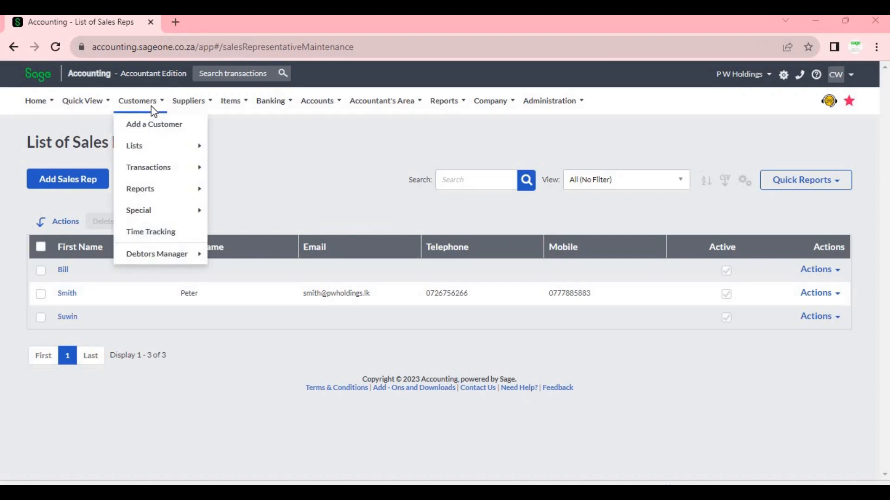
mouse_move(155, 149)
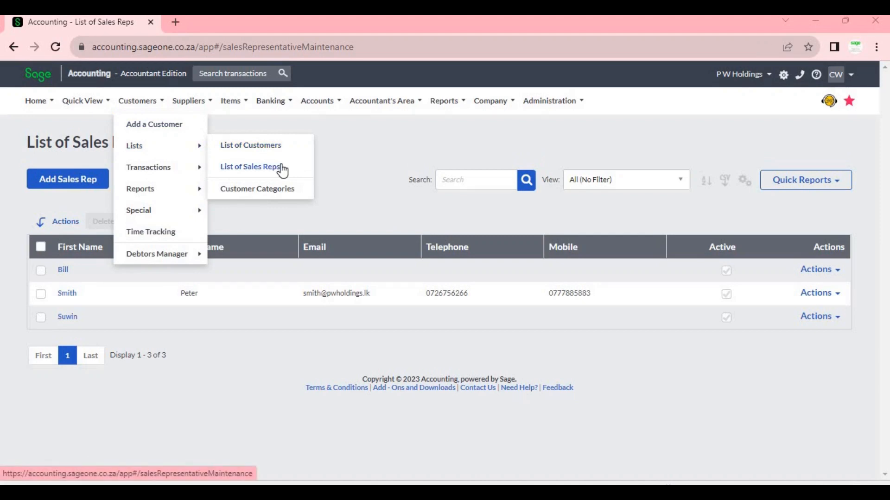
left_click(99, 185)
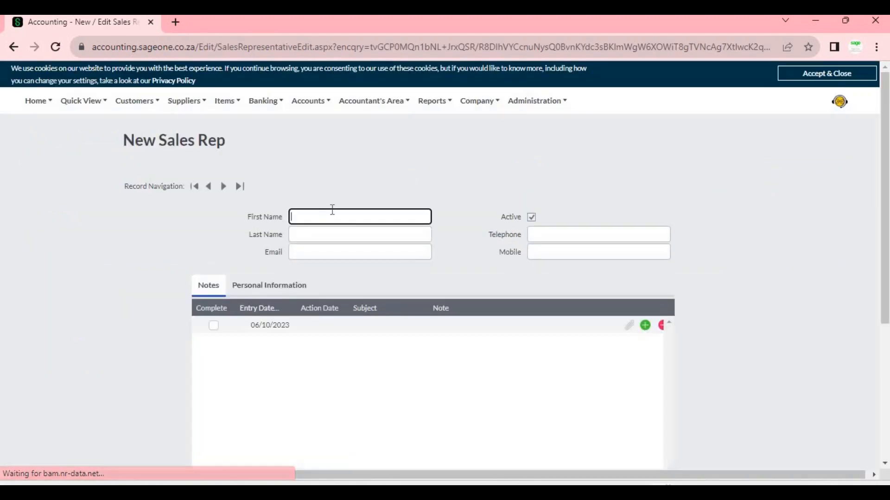
left_click(329, 217)
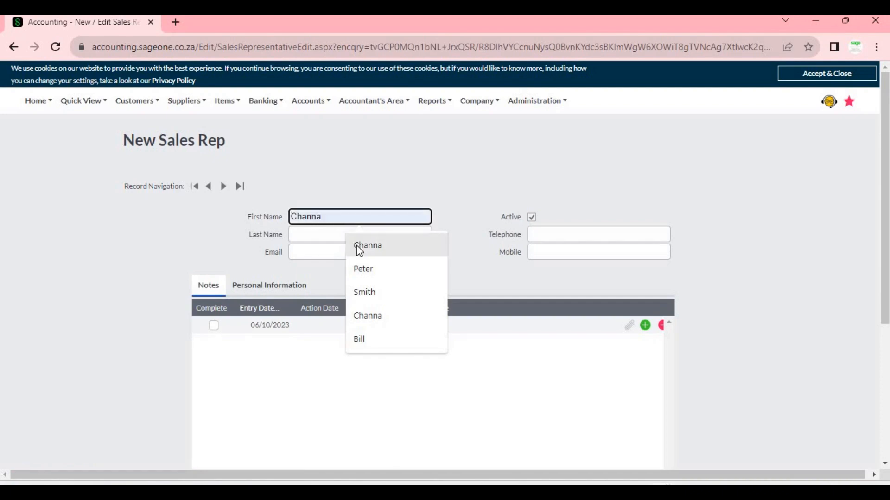
left_click(358, 245)
left_click(335, 236)
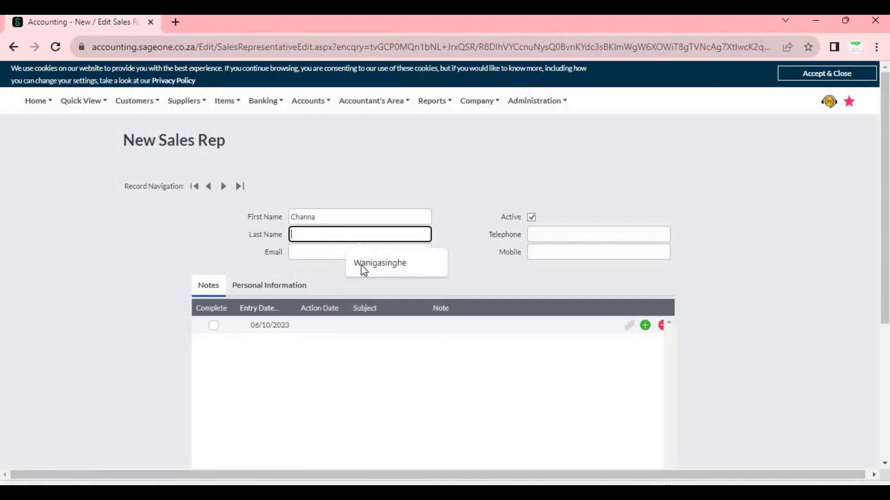
left_click(346, 256)
left_click(344, 255)
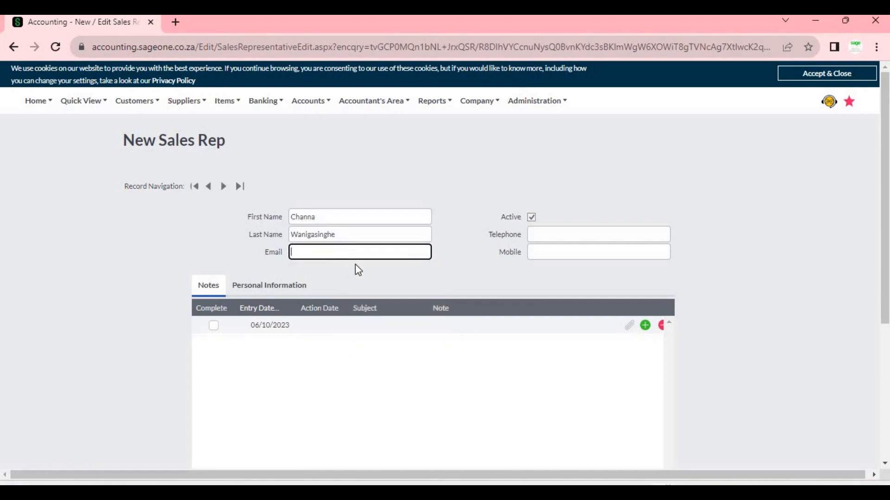
left_click(371, 280)
Fill in the sales rep's mobile number, leaving the telephone field blank
left_click(550, 236)
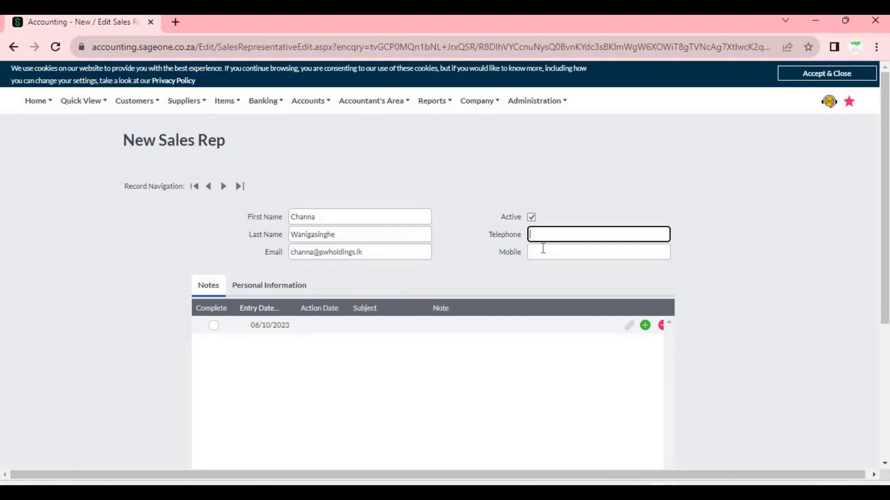
left_click(543, 250)
left_click(602, 279)
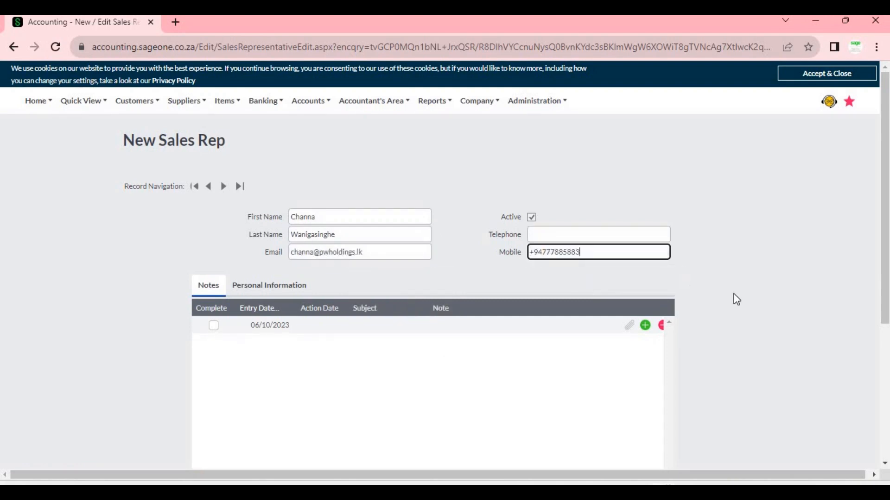
left_click(736, 300)
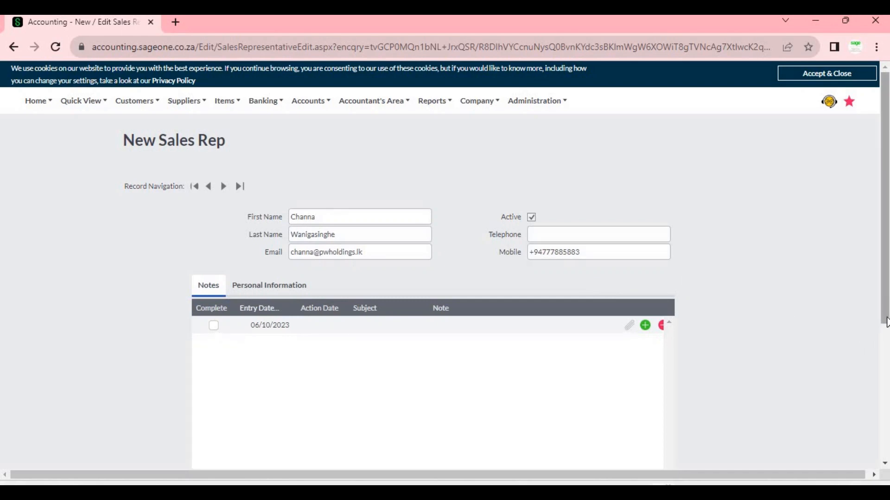
Request an attachment on the blank note line and agree to save the new sales rep record first
scroll(750, 327, "down", 2)
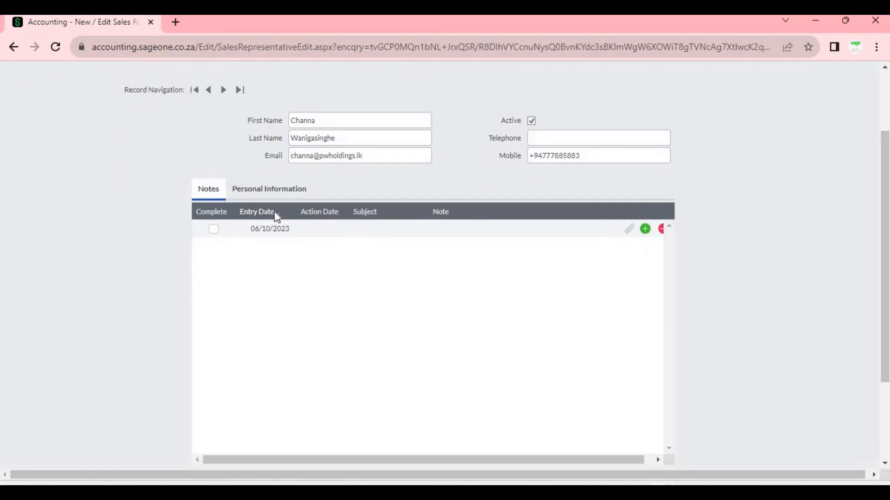
left_click(322, 228)
left_click(376, 230)
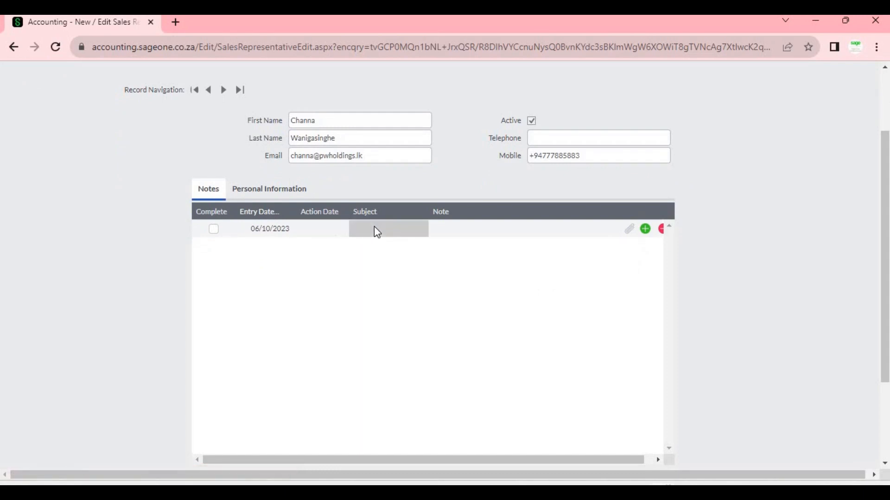
left_click(453, 228)
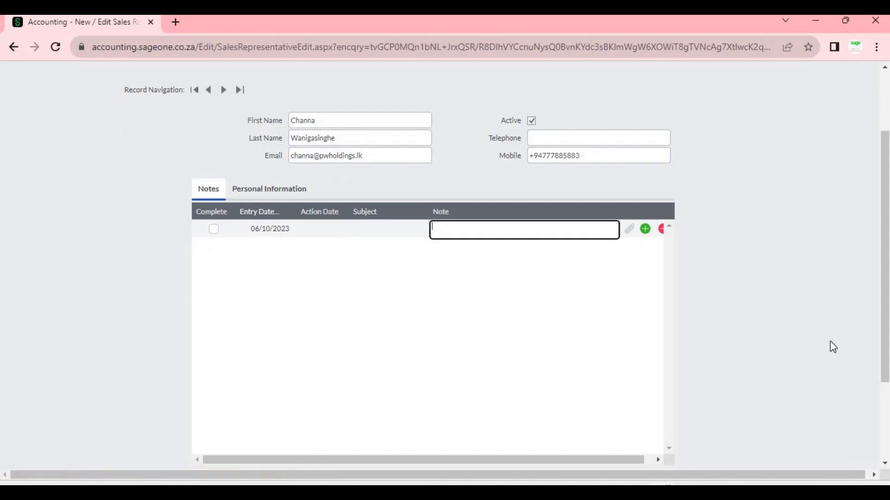
left_click(630, 230)
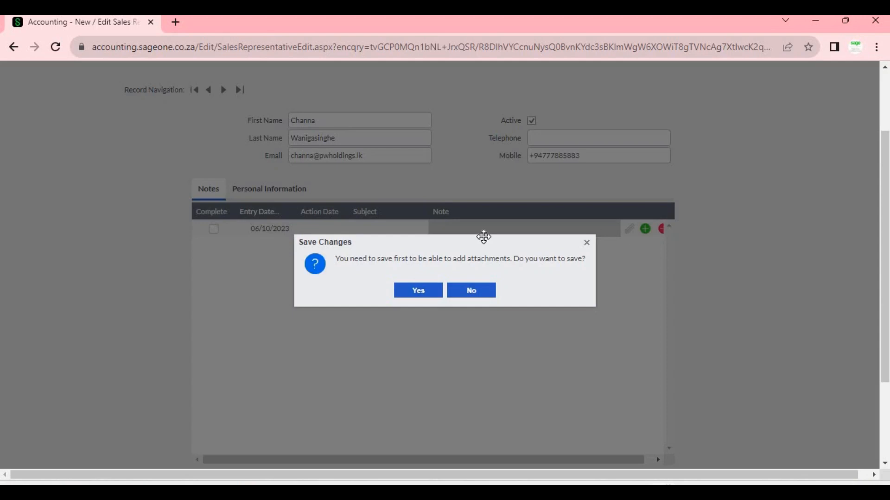
left_click(419, 291)
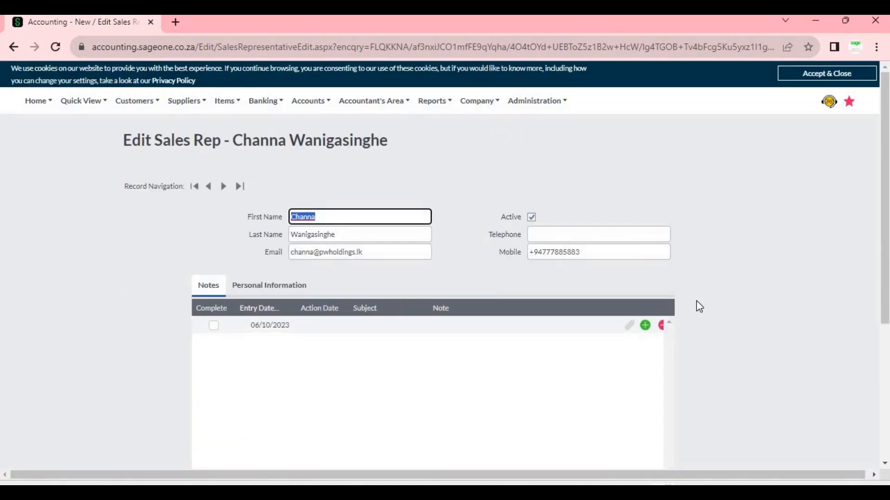
left_click(631, 328)
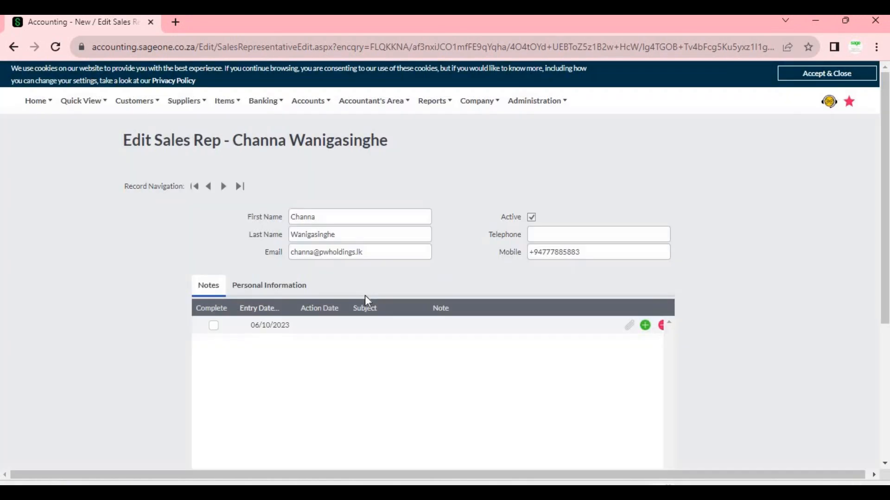
left_click(463, 290)
Fill in the note line with action date 06/10/2023, subject "Document" and note "Commission Report"
left_click(316, 325)
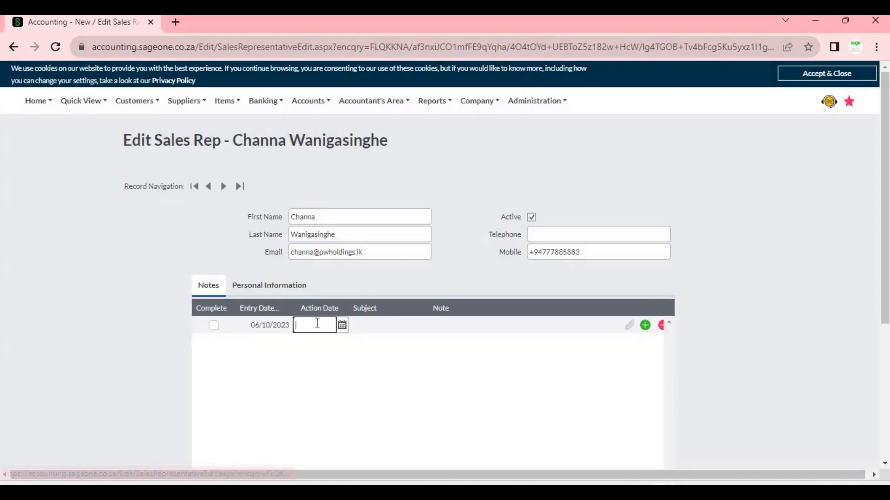
left_click(343, 327)
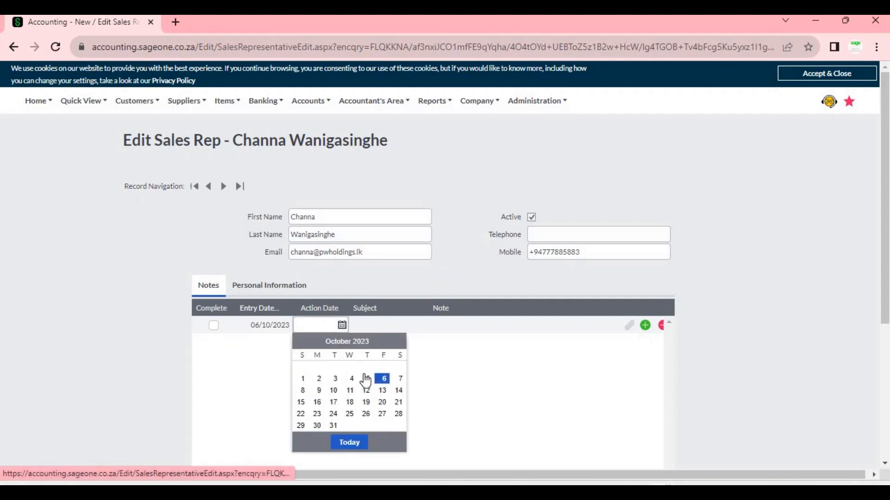
left_click(382, 380)
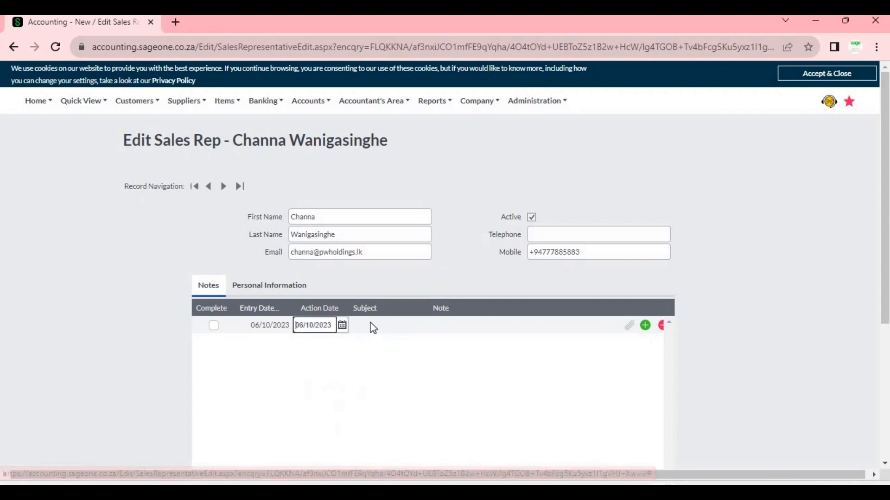
left_click(372, 326)
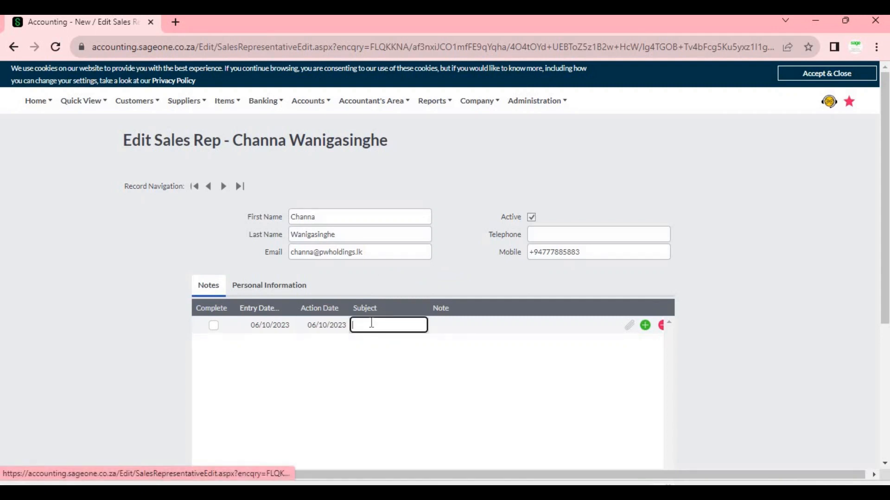
type("D")
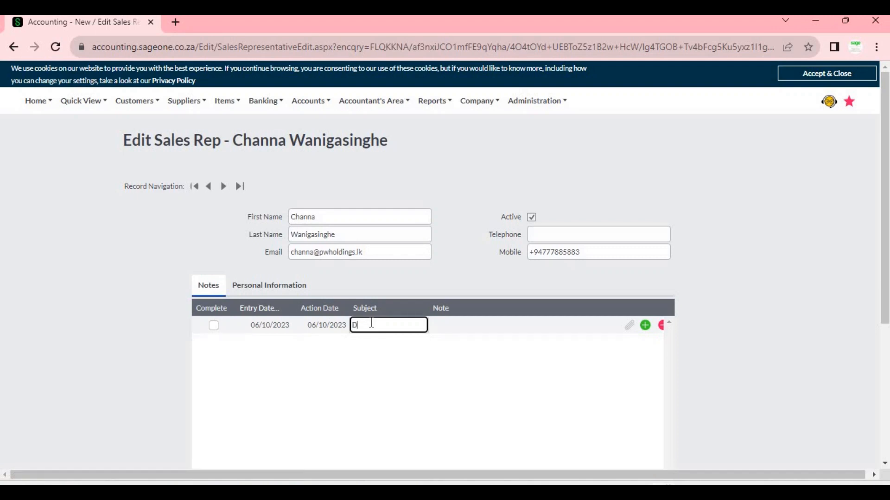
type("ocument")
left_click(446, 333)
left_click(445, 330)
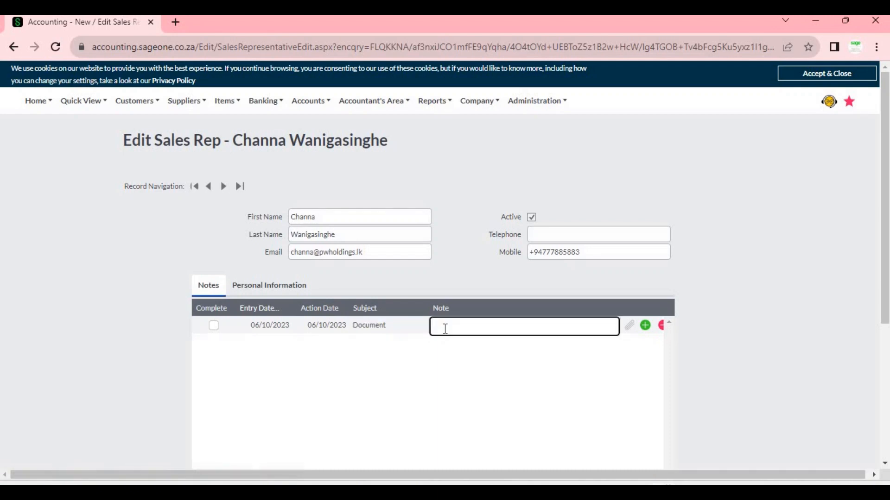
type("Commission Report")
left_click(752, 335)
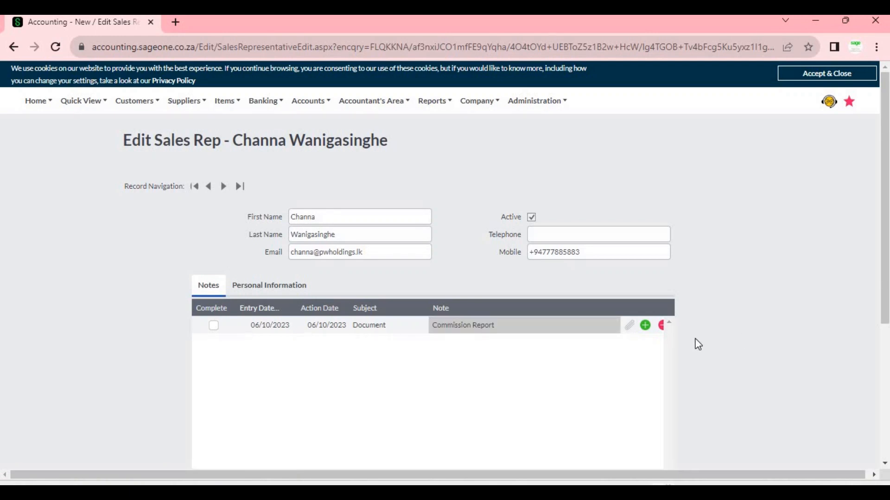
View the Commission Report note's attachment options and file limits, and close them without adding a file
left_click(631, 330)
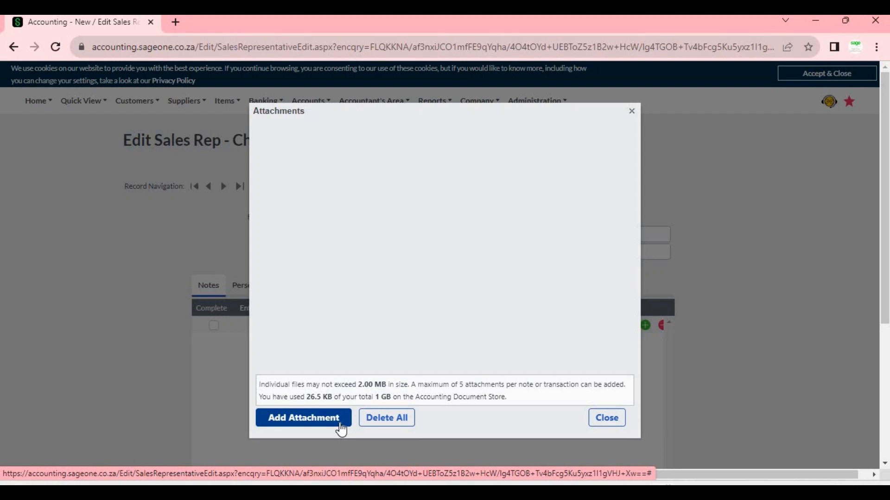
left_click(602, 422)
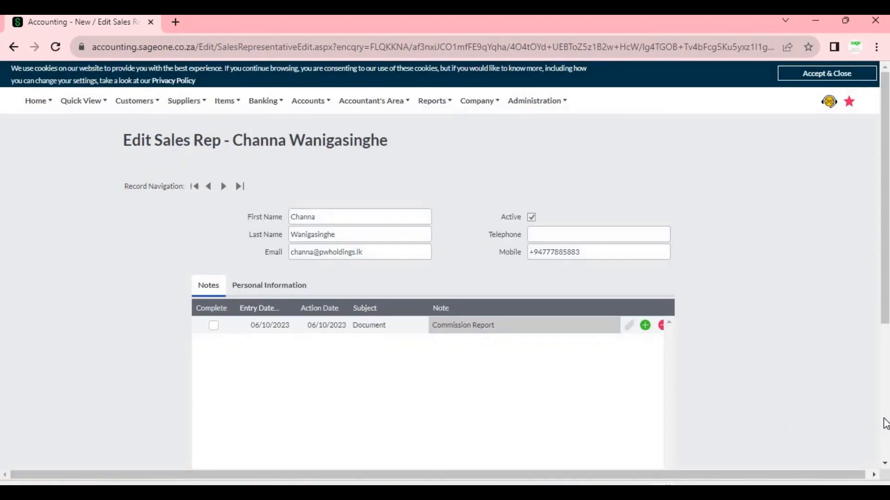
scroll(885, 423, "down", 5)
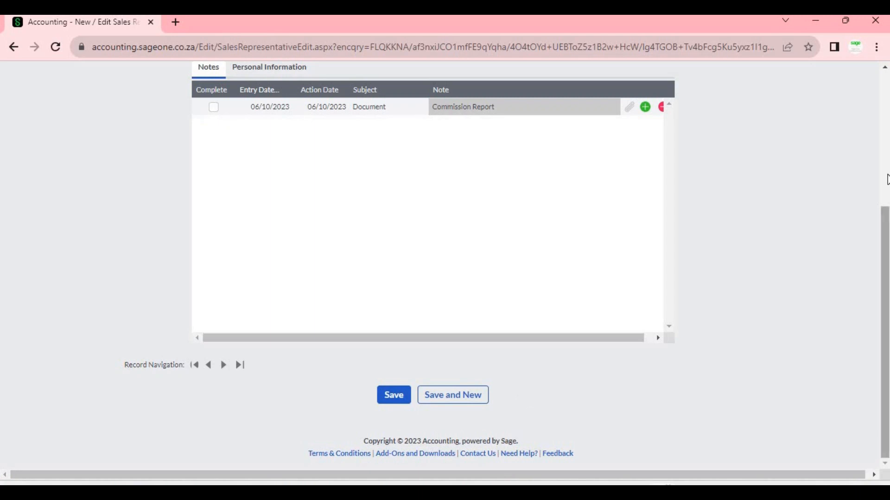
left_click(886, 180)
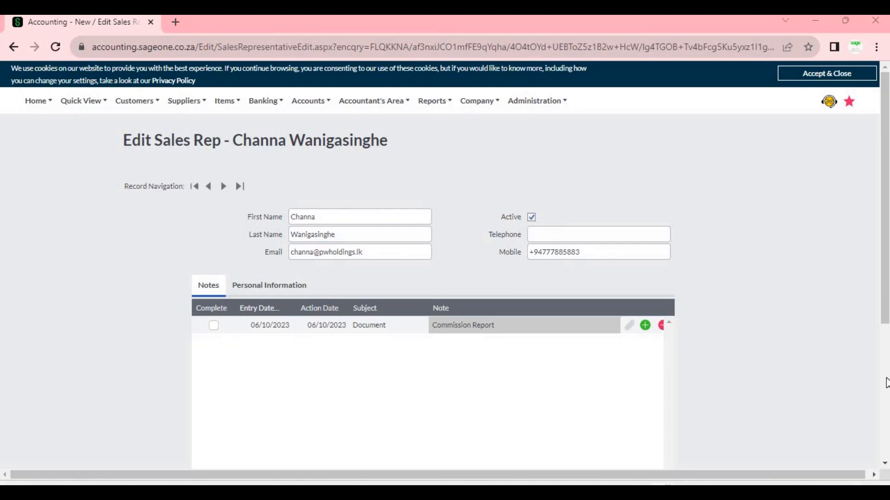
Add two blank note lines below the Commission Report note and delete both again
scroll(886, 388, "down", 5)
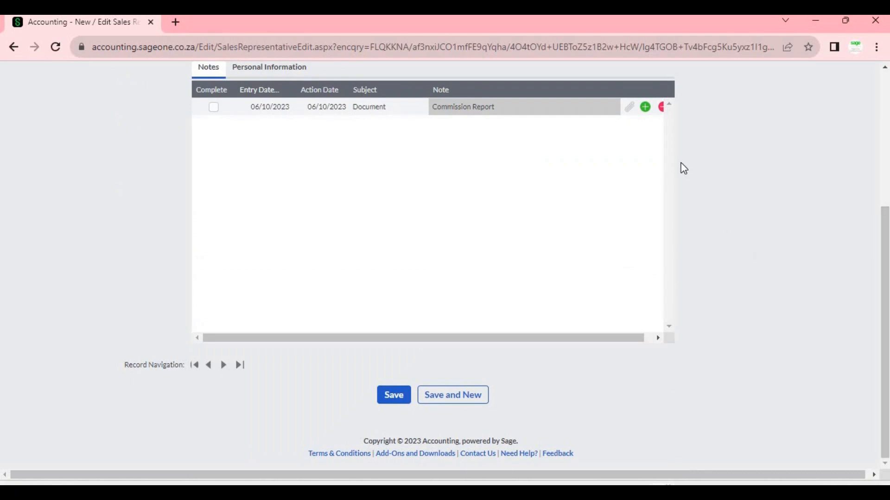
left_click(646, 109)
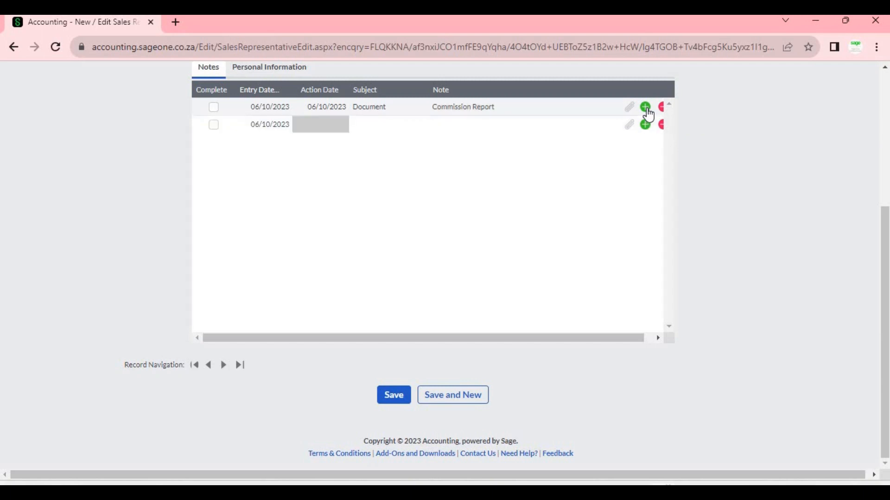
left_click(646, 125)
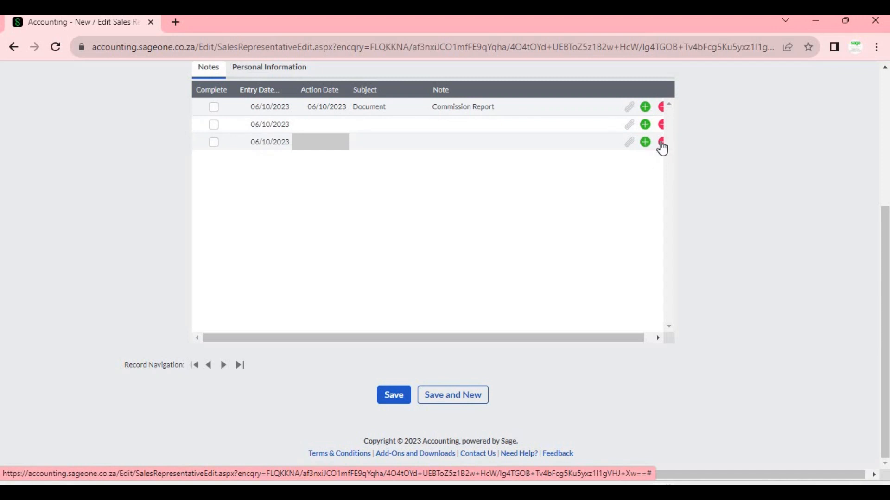
left_click(651, 338)
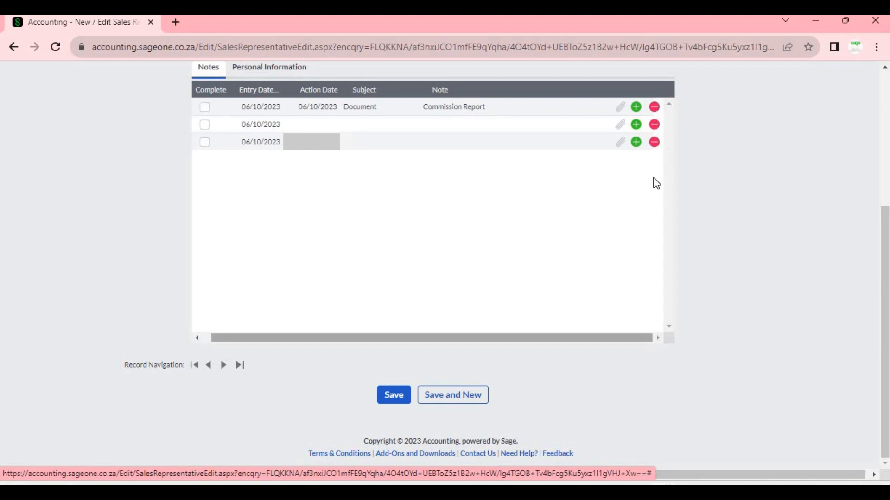
left_click(654, 142)
left_click(654, 125)
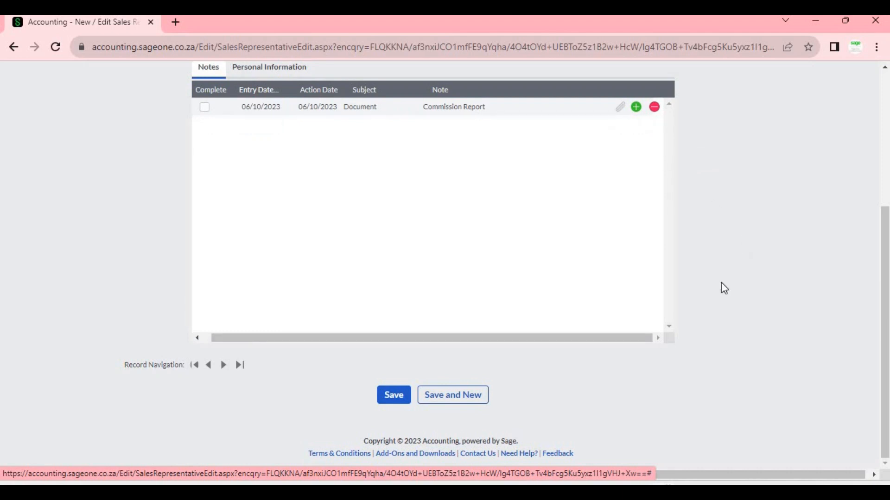
Save the sales rep record with its Commission Report note
left_click(394, 396)
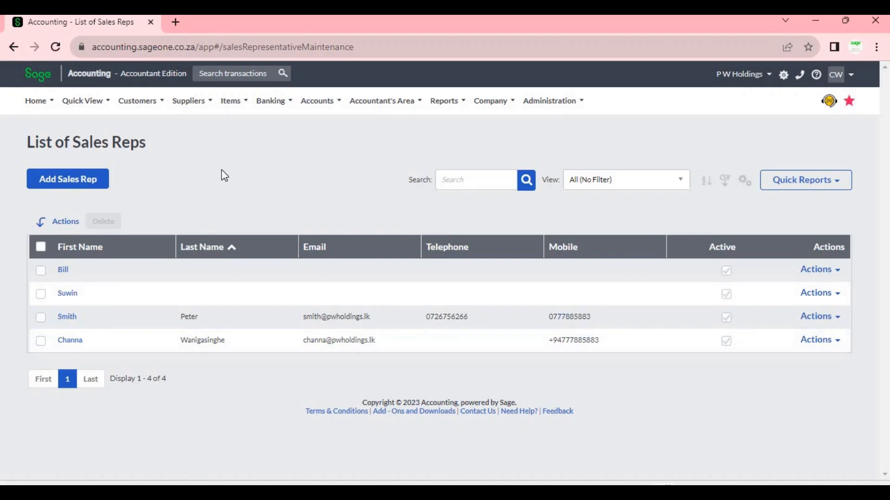
Sort the sales rep list by first name ascending, by first name descending, and by last name ascending
left_click(133, 252)
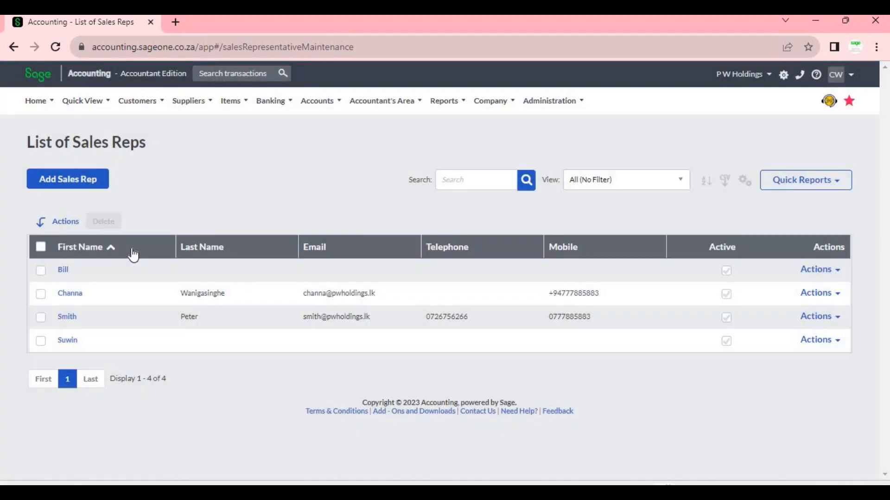
left_click(132, 247)
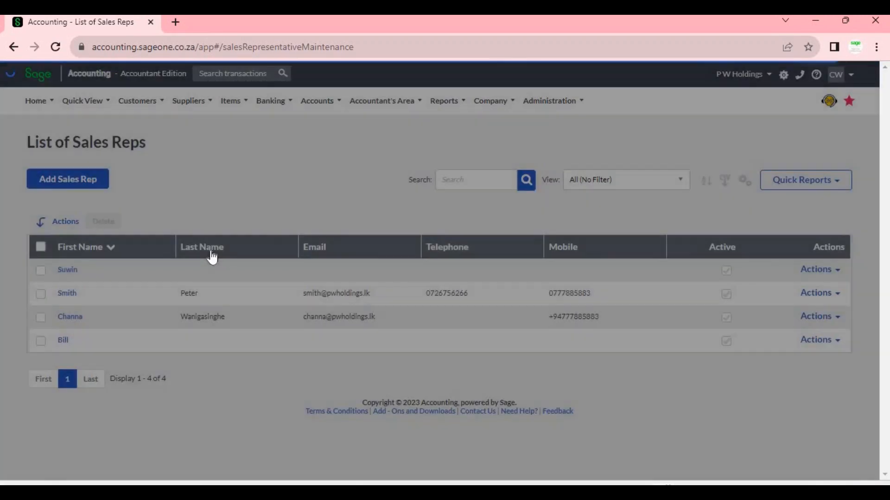
left_click(211, 254)
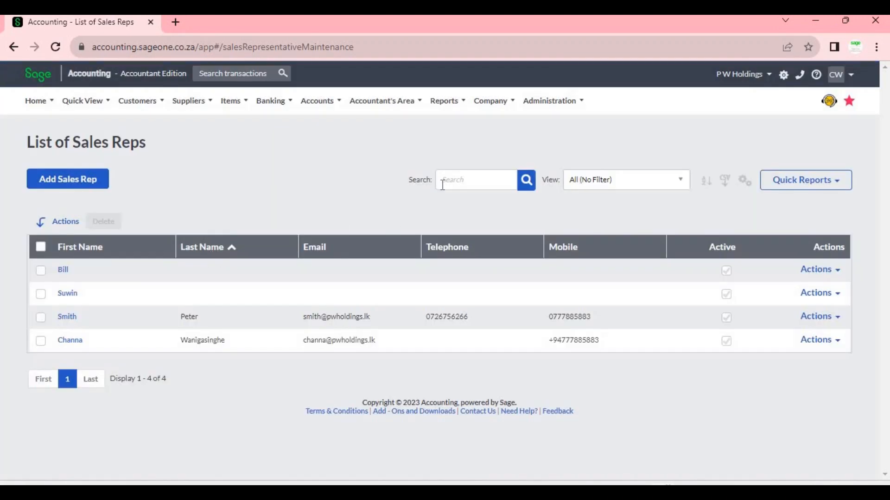
Search the sales rep list by a rep's first name, clear the search, and check the list's view filter
left_click(448, 181)
type("channa")
left_click(526, 183)
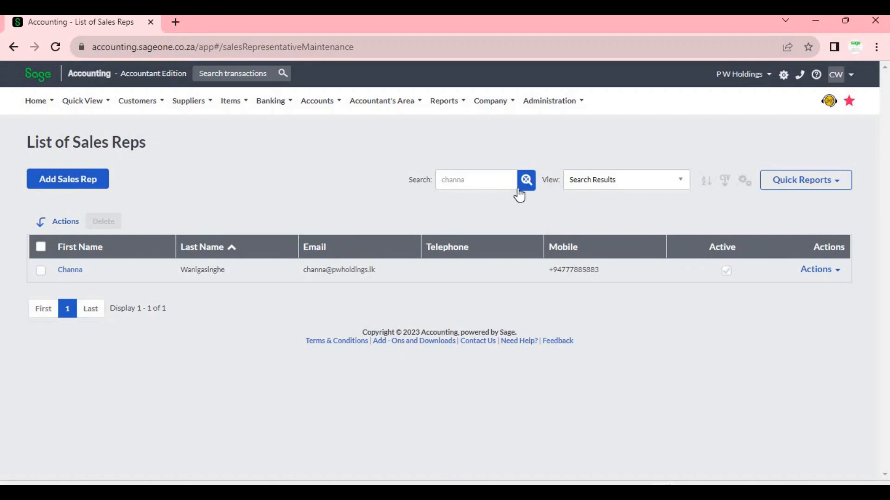
left_click(519, 187)
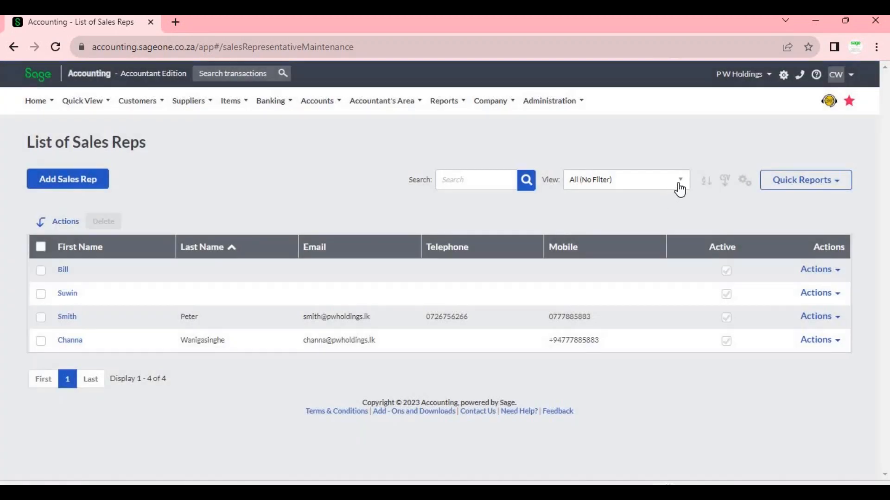
left_click(678, 187)
left_click(704, 164)
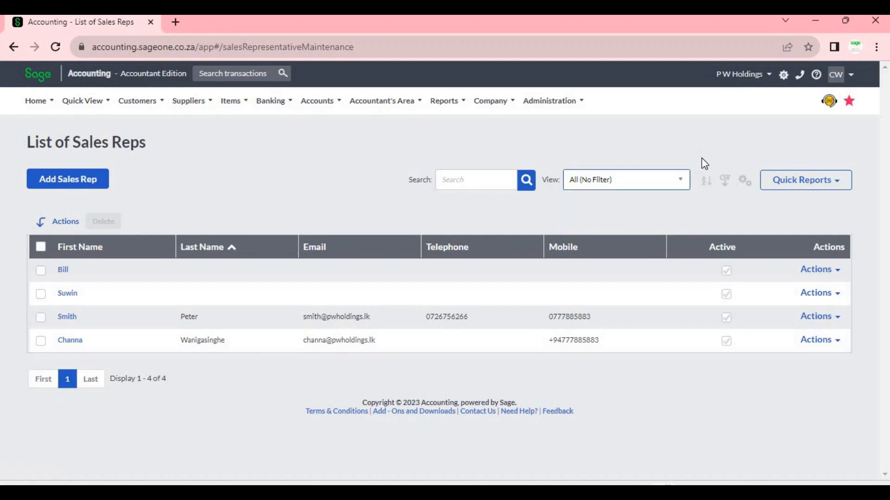
Apply a two-level sort to the sales rep list: First Name A to Z, followed by Last Name A to Z
left_click(706, 185)
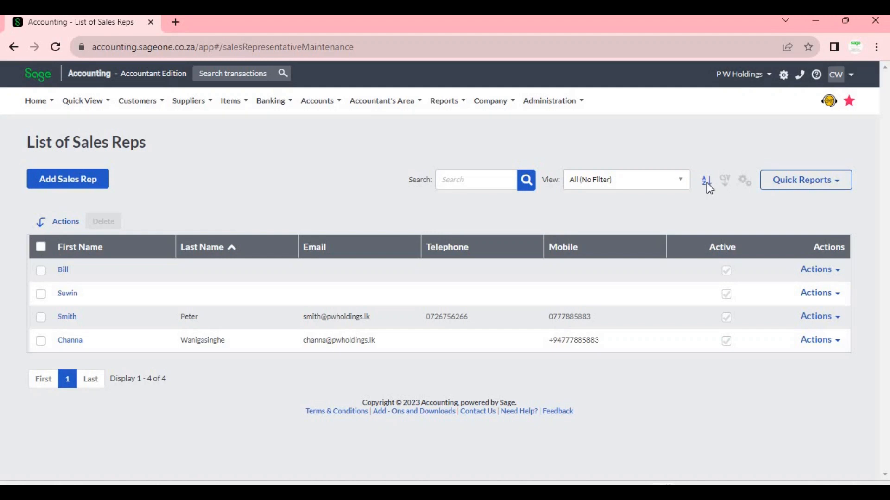
left_click(706, 182)
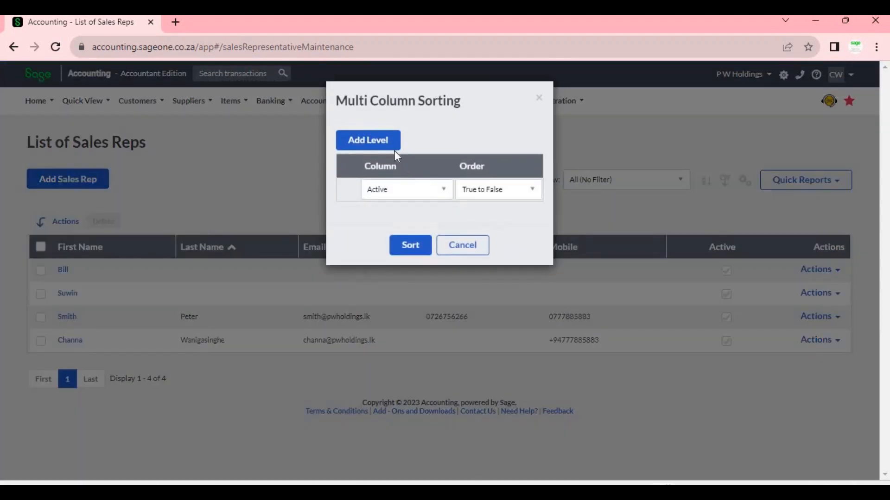
left_click(385, 145)
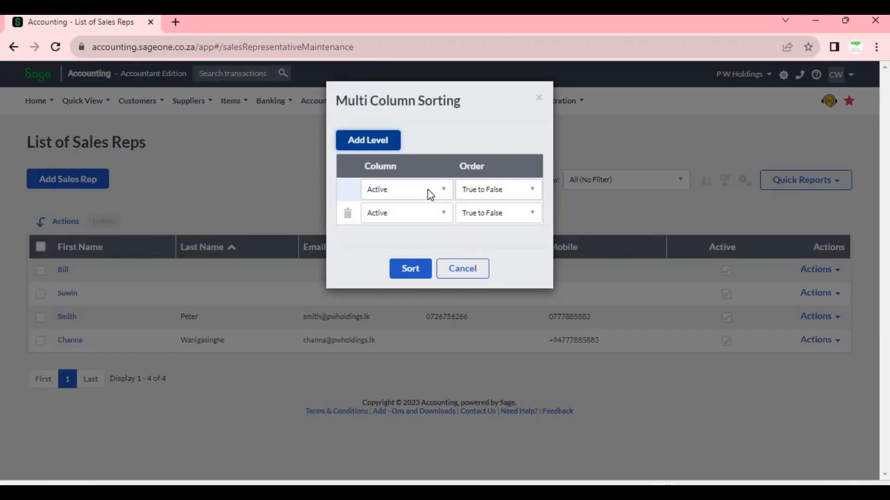
left_click(428, 192)
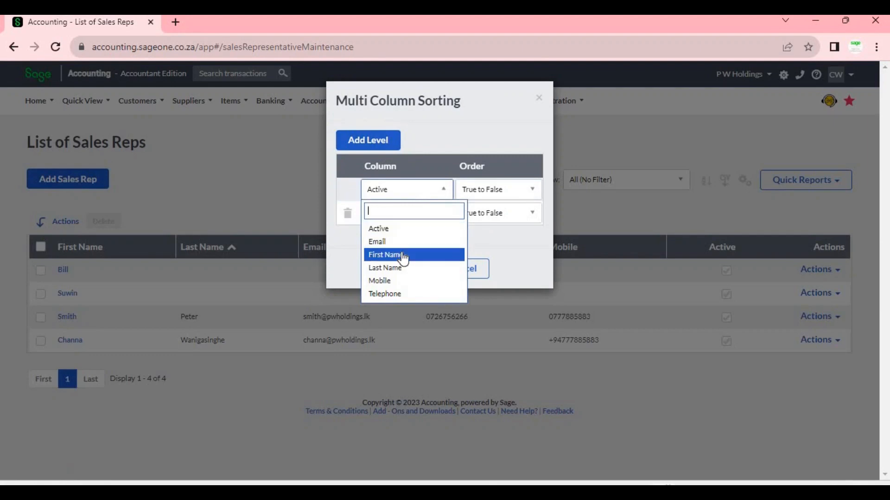
left_click(404, 255)
left_click(407, 215)
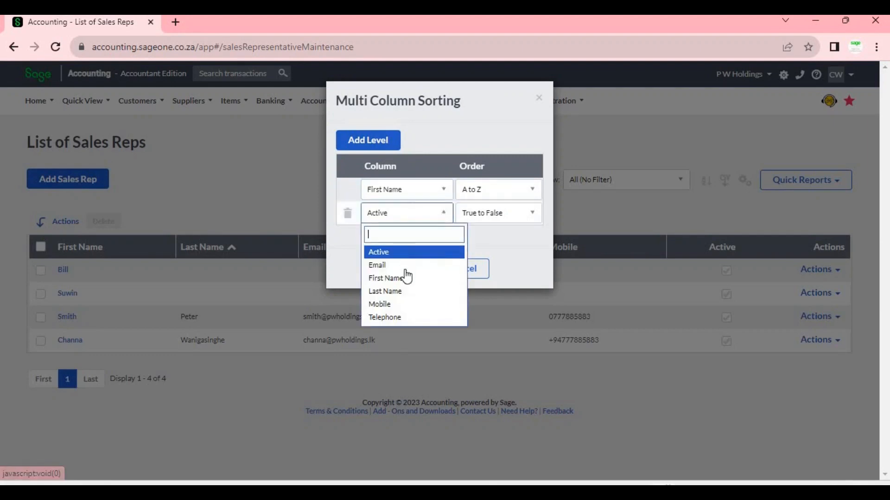
left_click(407, 292)
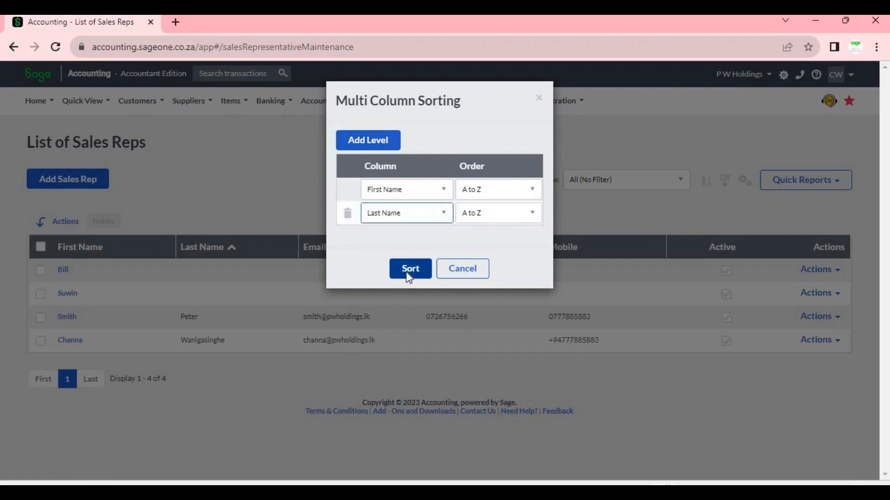
left_click(408, 273)
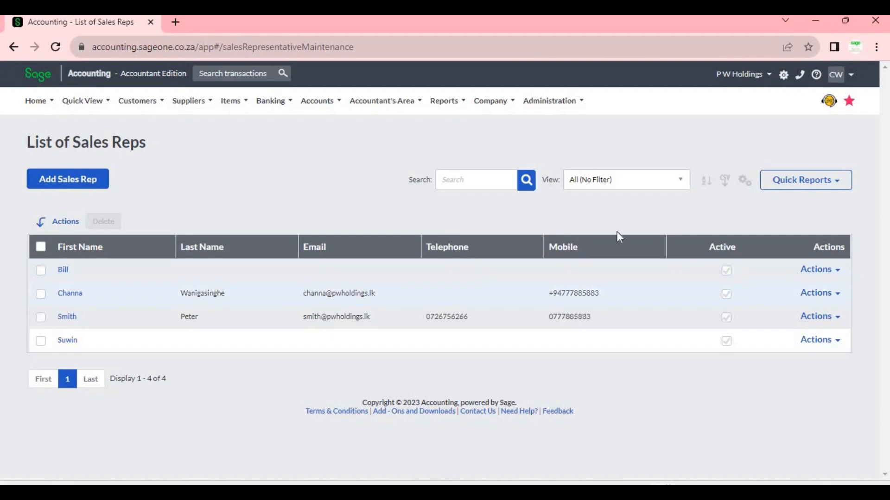
Customise the sales rep grid to hide the Telephone column, and save the column selection
left_click(743, 188)
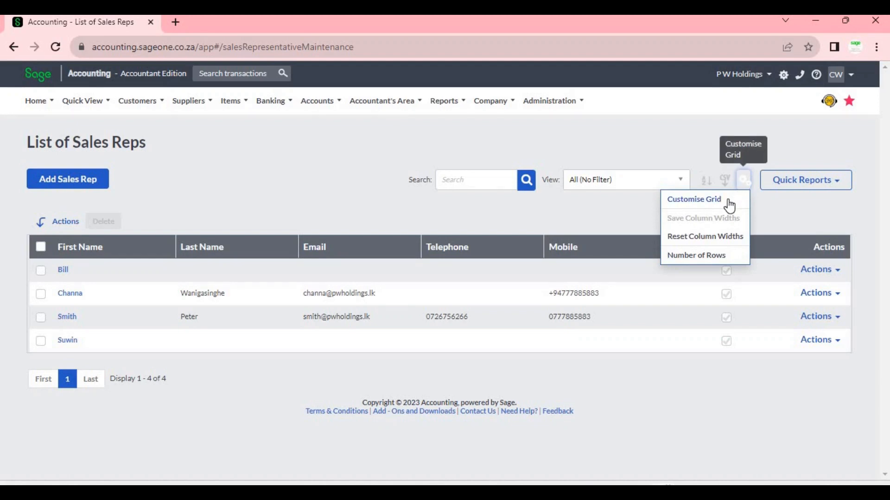
left_click(729, 204)
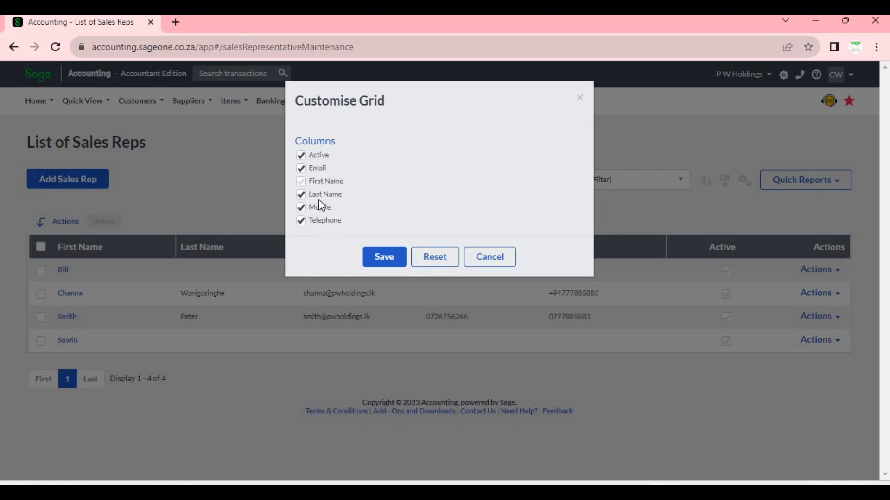
left_click(301, 221)
left_click(383, 257)
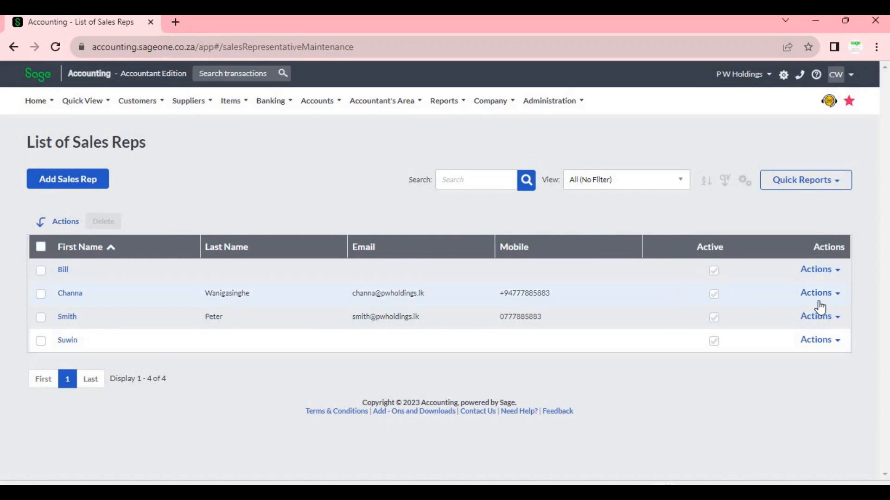
View the row actions of the first sales rep in the list, and try to delete that rep
left_click(839, 273)
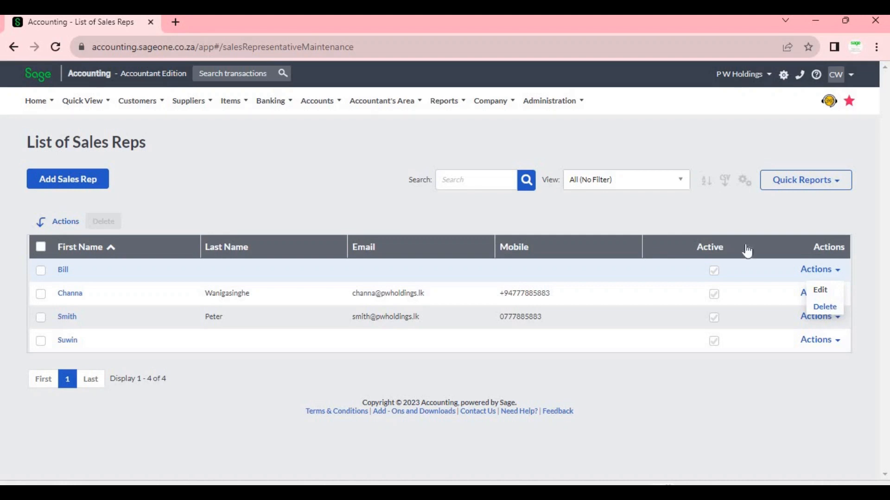
left_click(723, 217)
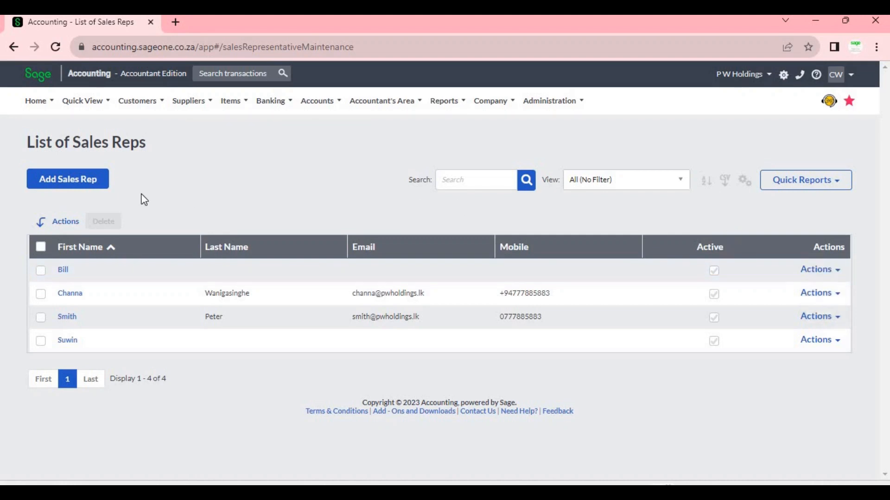
left_click(42, 272)
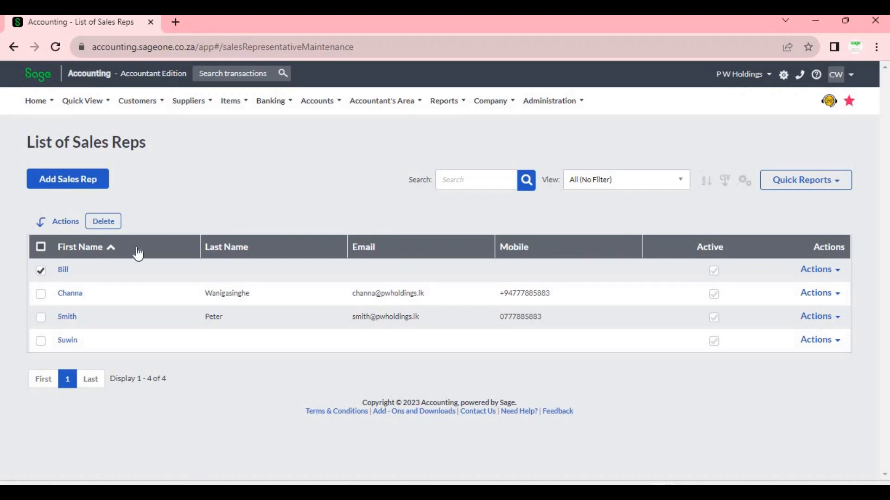
left_click(103, 223)
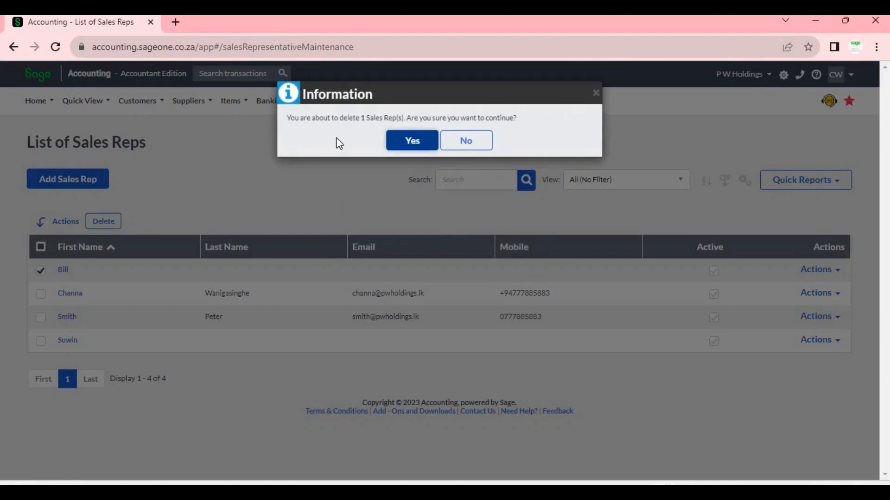
left_click(403, 142)
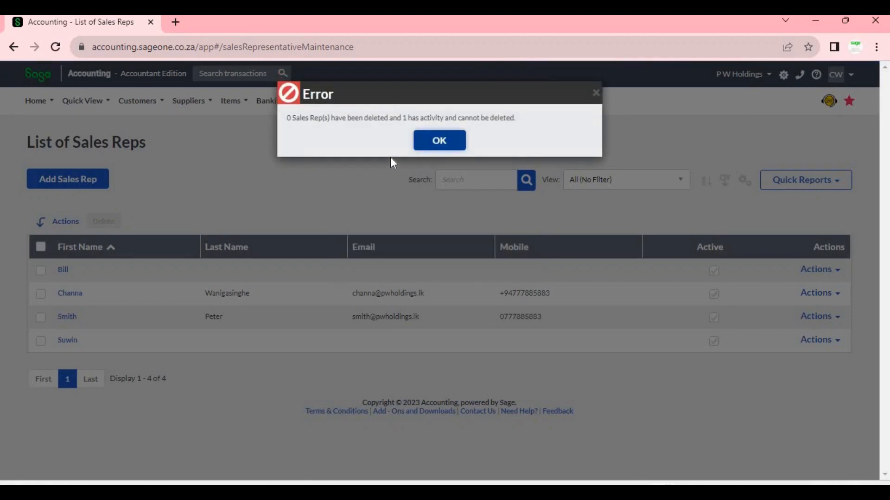
key("Return")
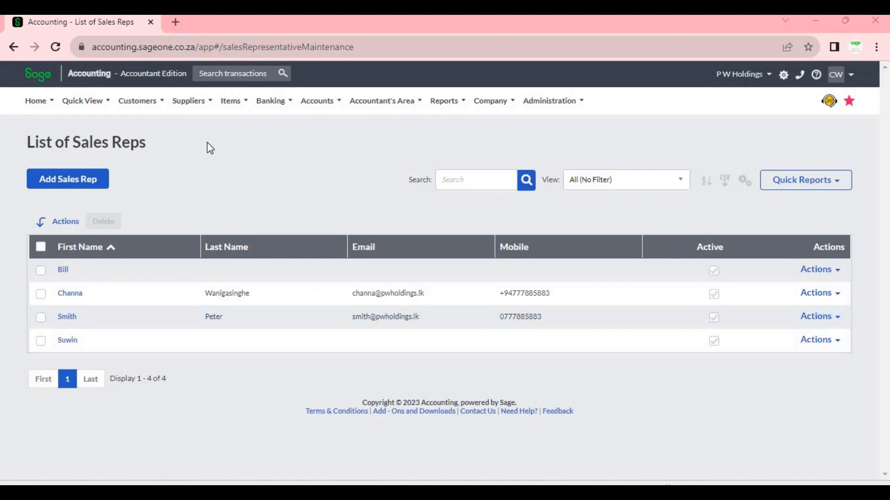
Start a new customer record, view the Add New Sales Rep form from its Sales Rep field, and close the form without saving
left_click(146, 105)
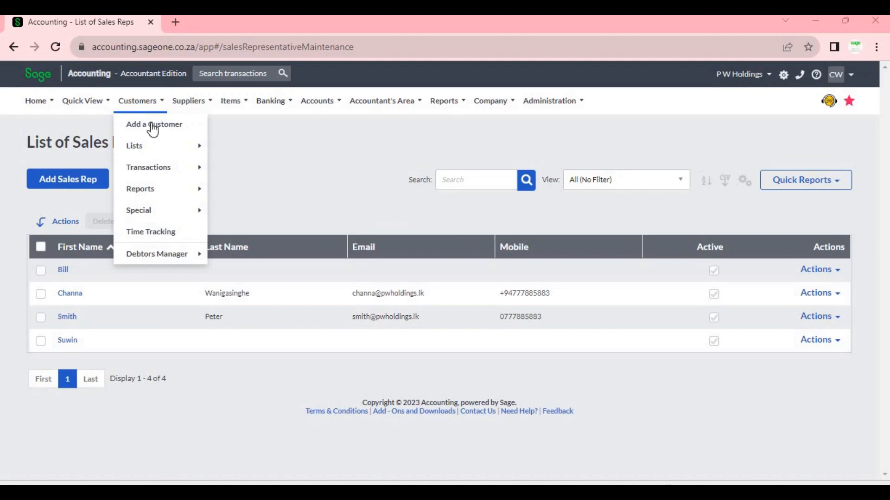
left_click(152, 124)
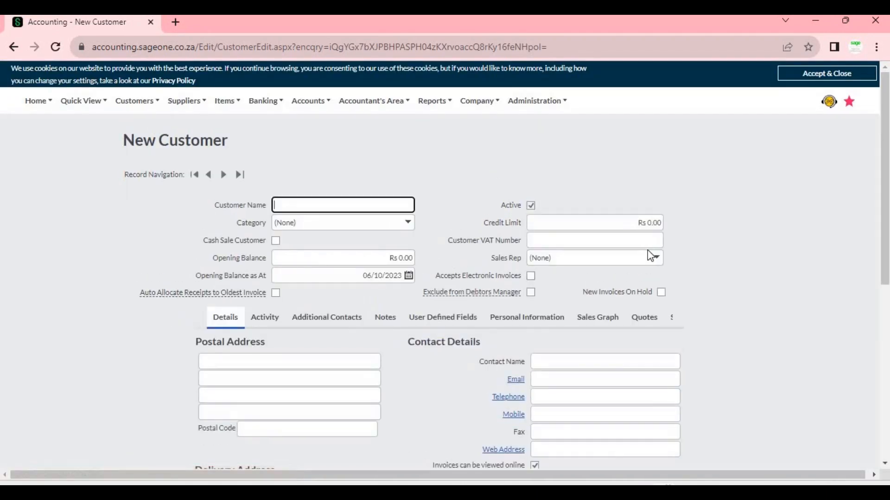
left_click(657, 259)
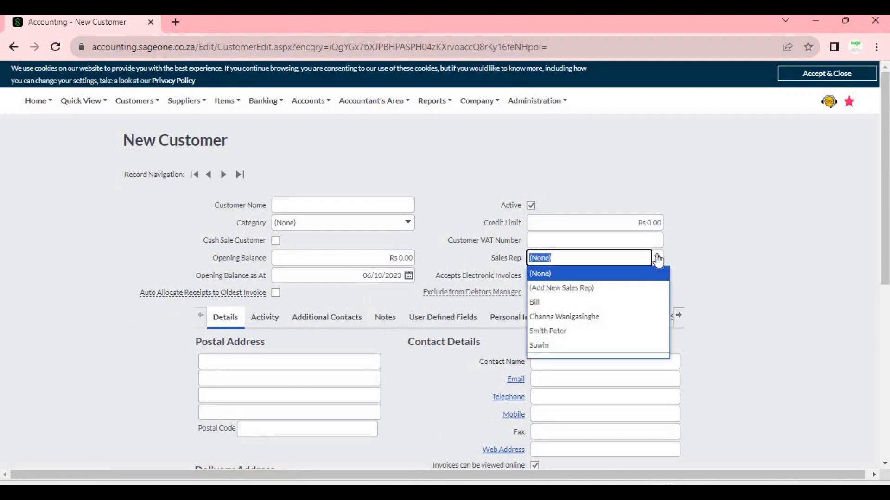
left_click(612, 290)
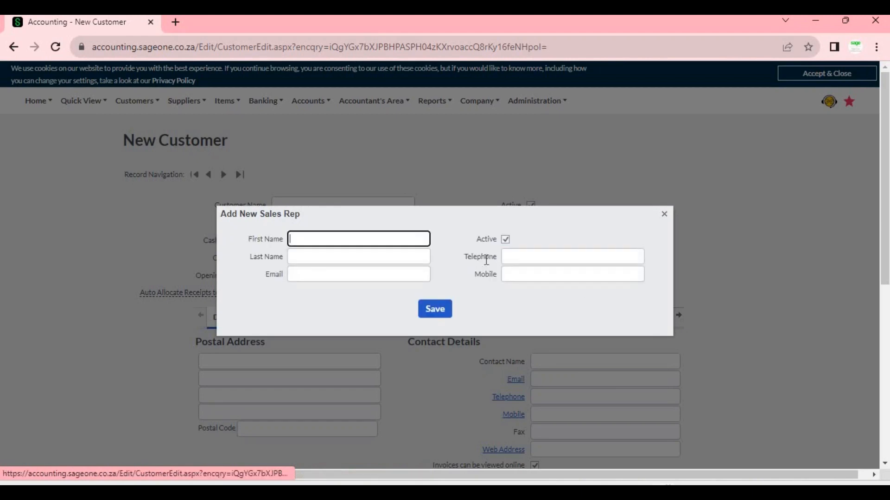
left_click(664, 216)
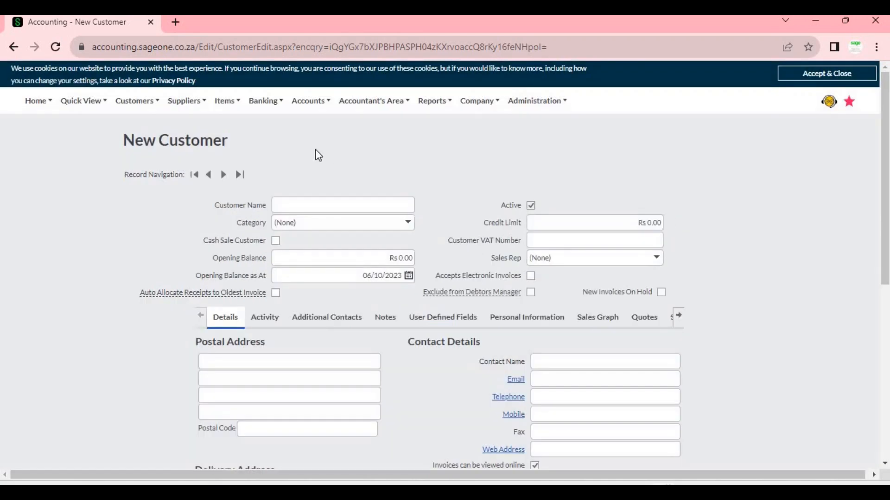
Start a new customer tax invoice and choose to add a new sales rep from its Sales Rep field
left_click(146, 107)
mouse_move(153, 169)
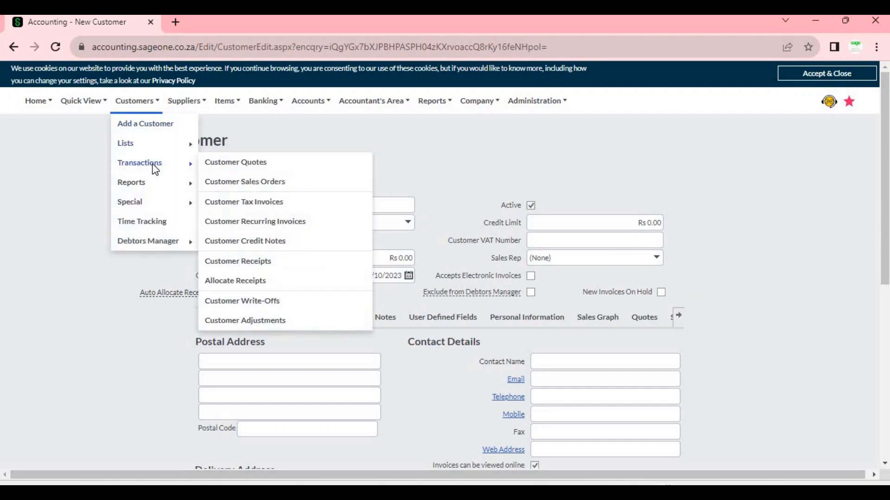
left_click(291, 204)
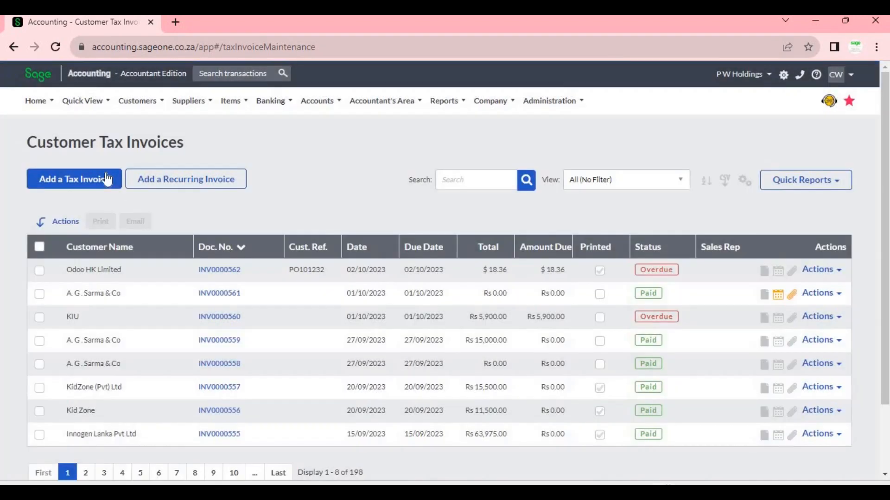
left_click(106, 179)
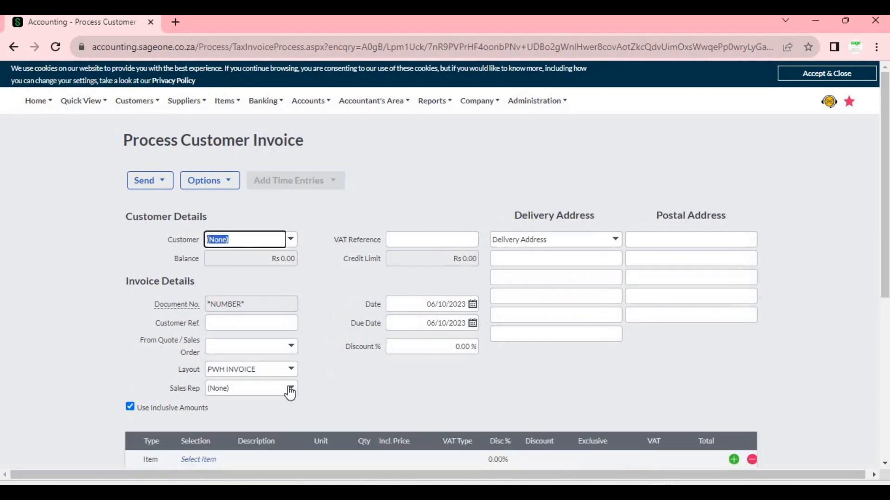
left_click(291, 389)
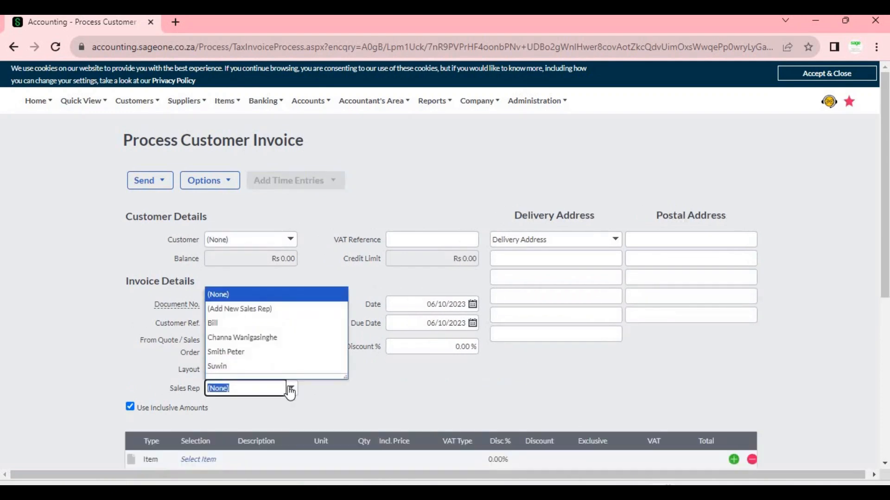
left_click(275, 310)
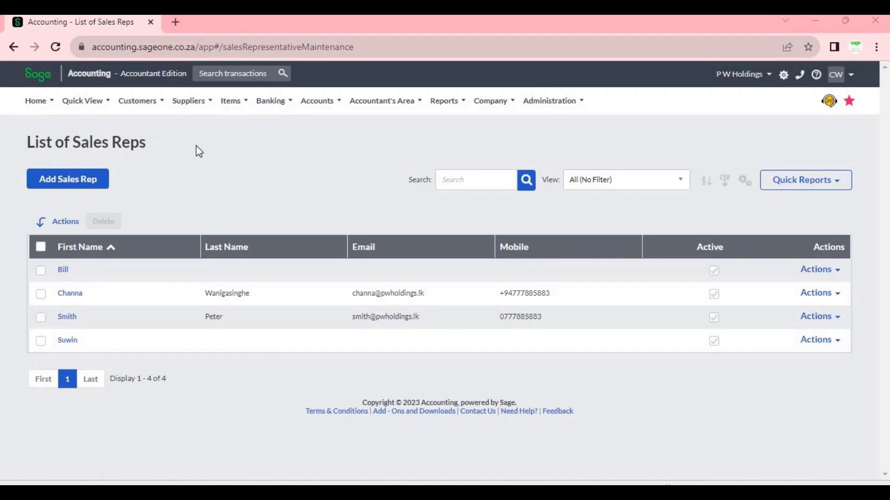
Start a new customer record and enter PWH as the customer name
mouse_move(140, 104)
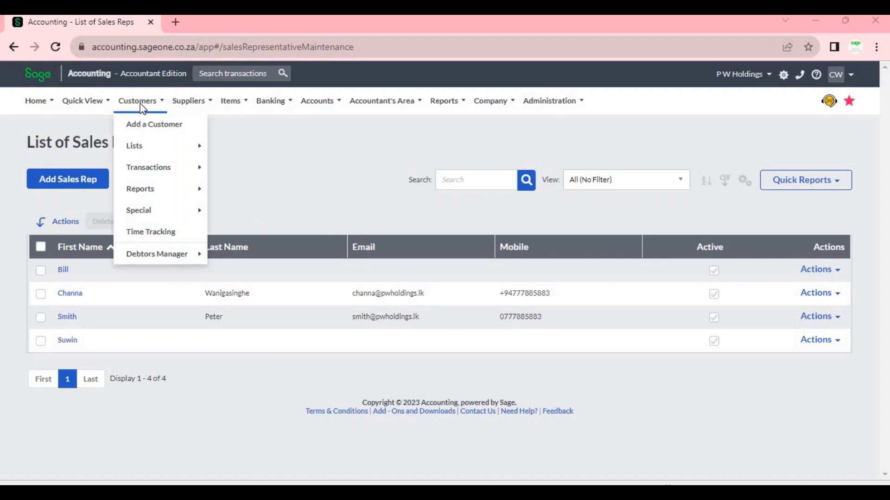
left_click(141, 124)
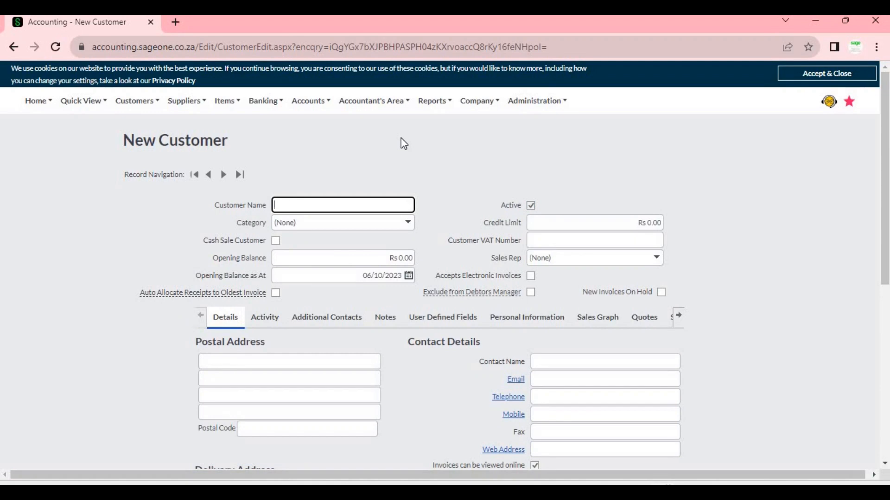
left_click(389, 154)
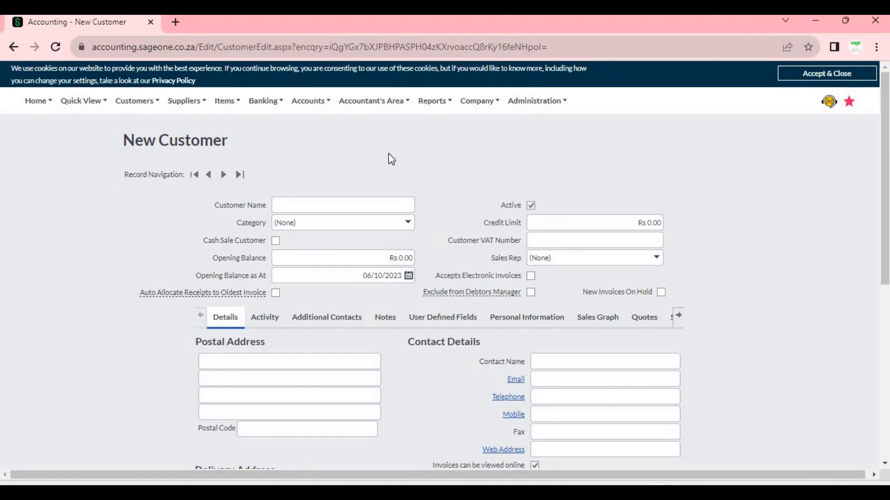
left_click(351, 200)
type("P")
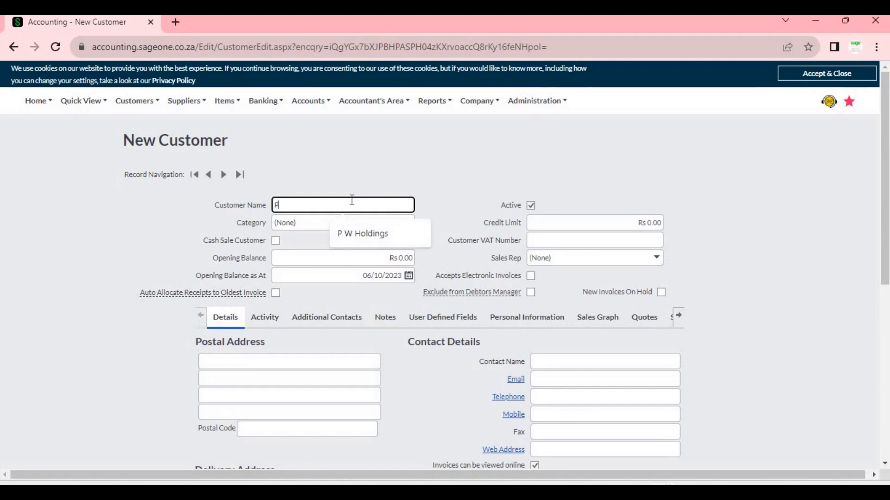
type("WH")
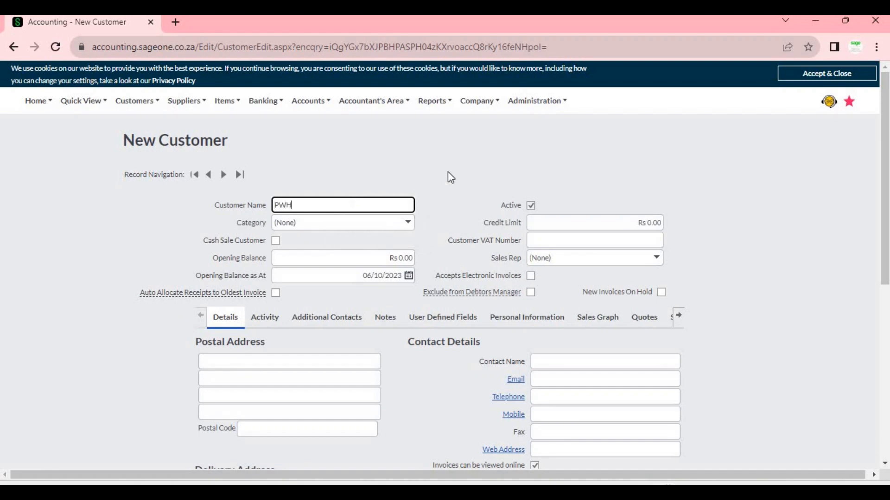
left_click(464, 171)
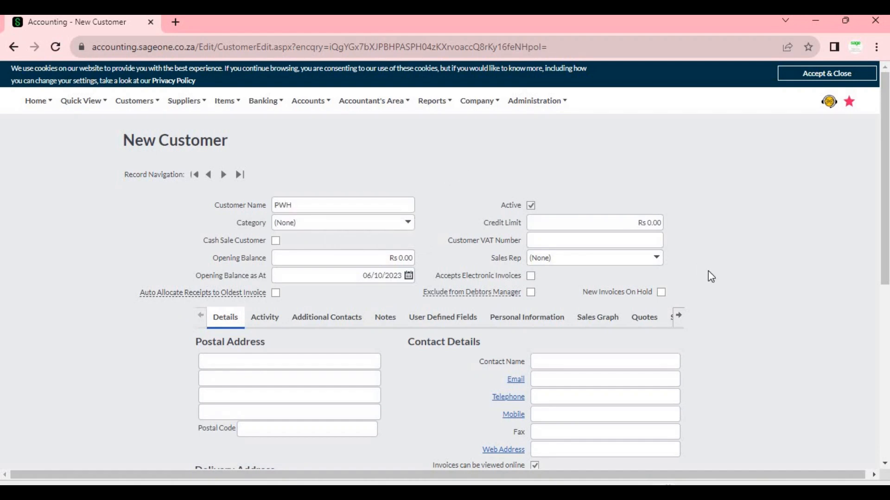
Assign the second existing rep in the list as the sales rep on the new PWH customer record
left_click(658, 259)
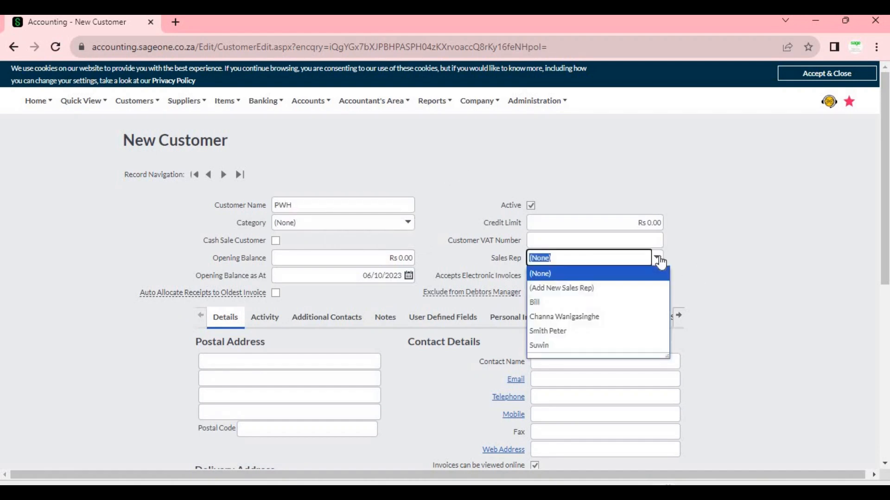
left_click(624, 317)
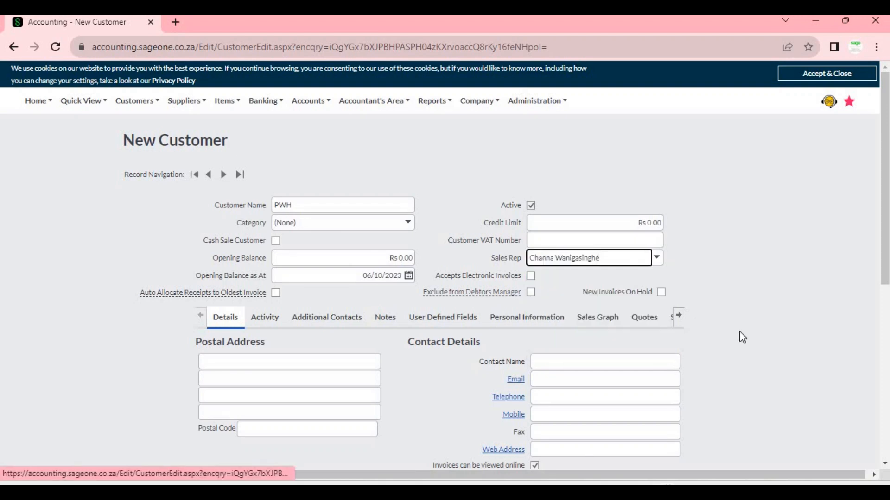
left_click(739, 332)
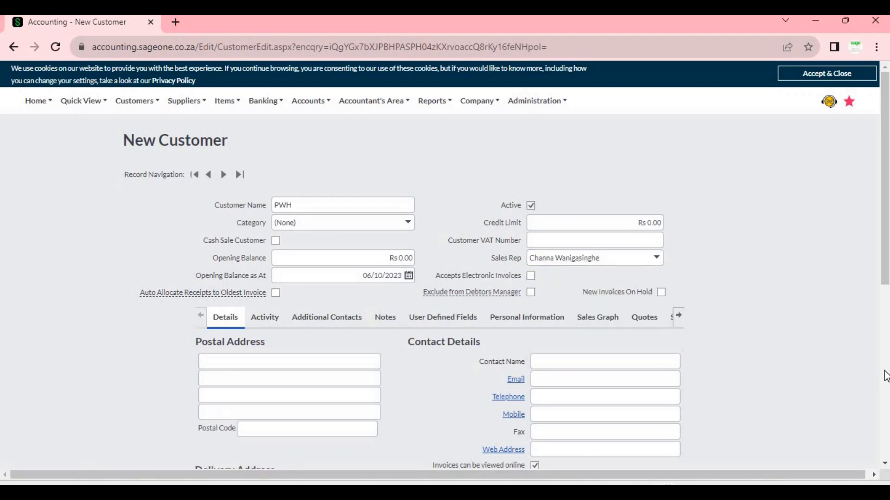
Set the customer's Statement Distribution to Print and save the record, declining to update the contact details
scroll(886, 375, "down", 6)
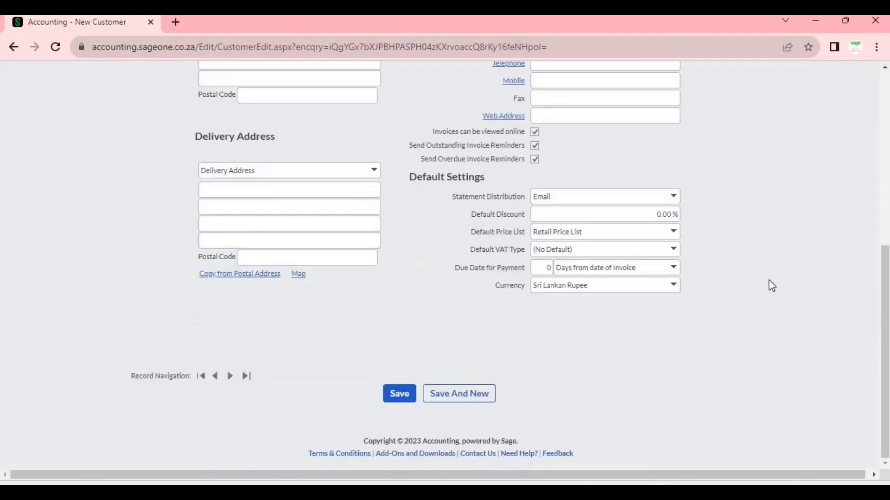
left_click(674, 203)
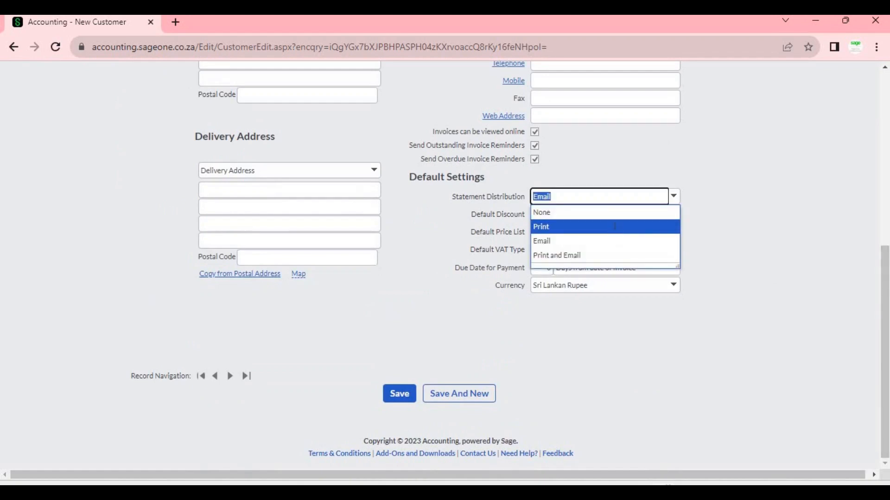
left_click(614, 225)
left_click(433, 343)
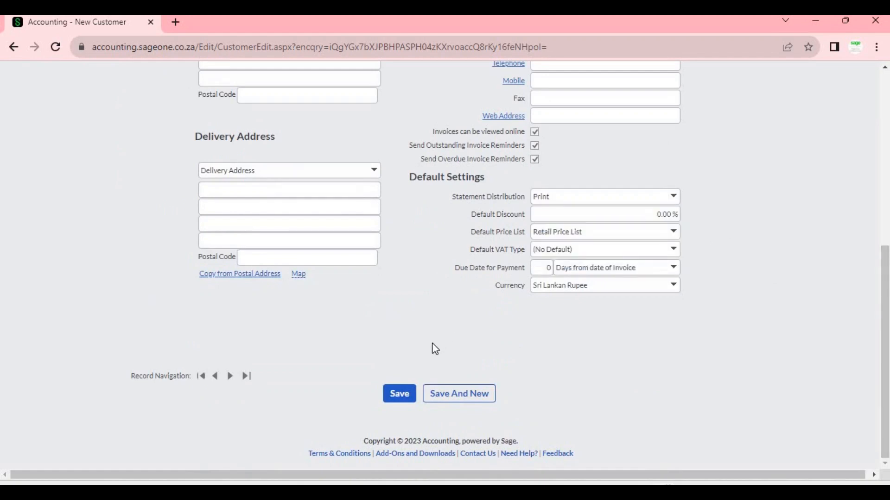
left_click(405, 396)
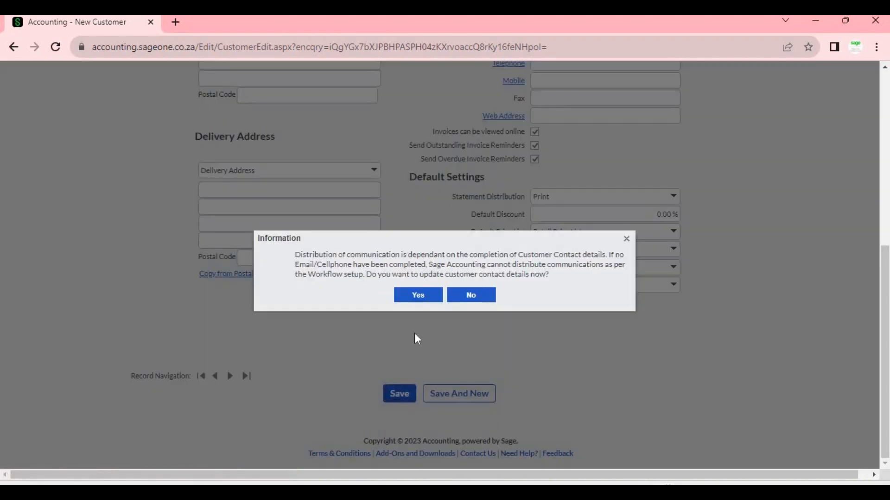
left_click(464, 297)
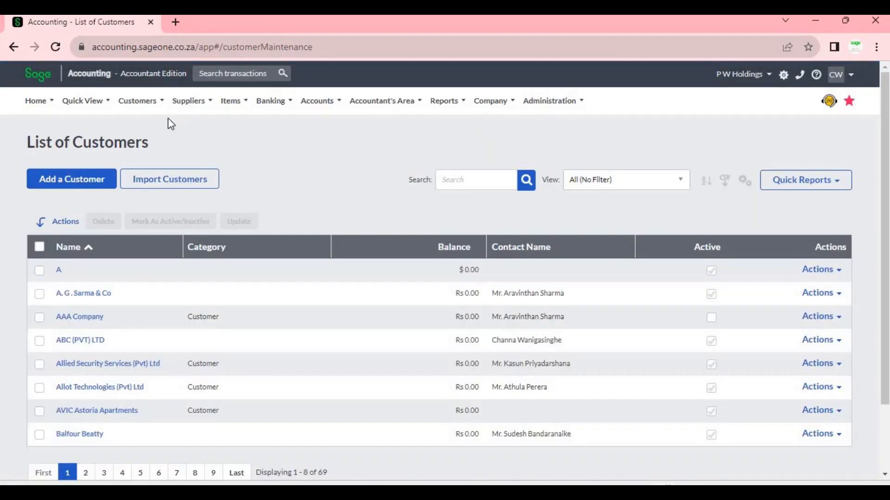
Start a new customer tax invoice and select PWH as the customer
left_click(150, 108)
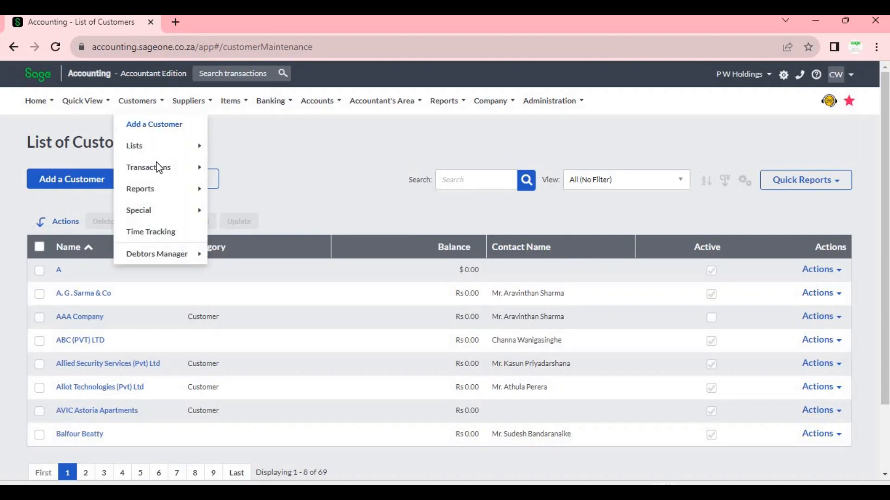
mouse_move(159, 171)
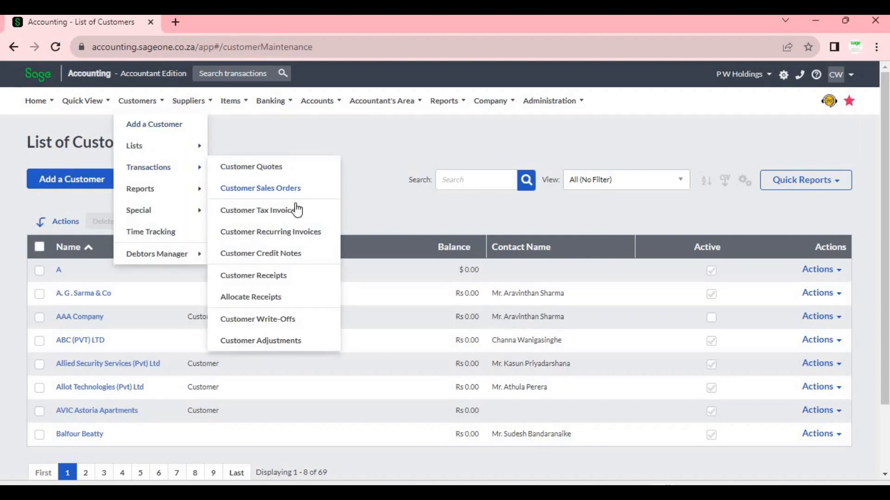
left_click(260, 210)
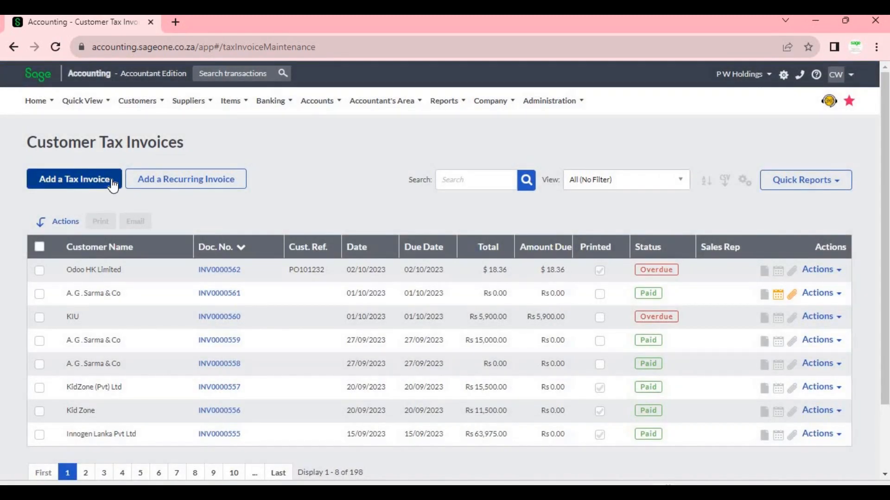
left_click(75, 179)
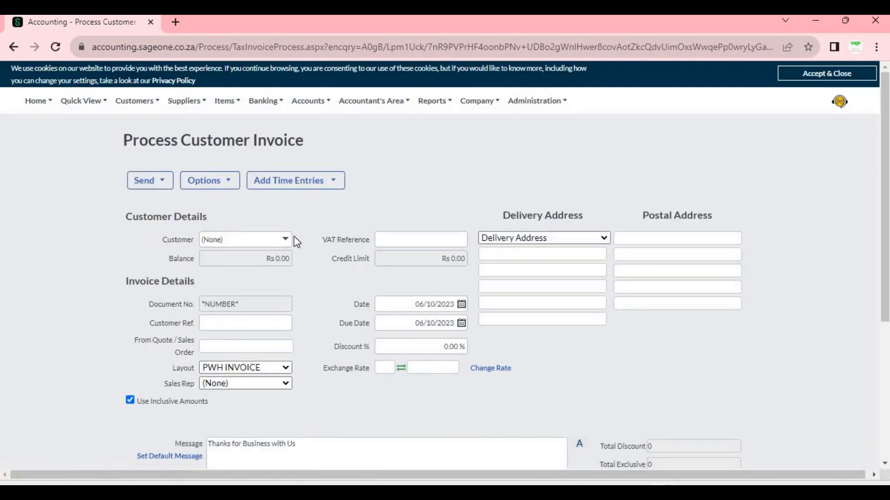
left_click(289, 240)
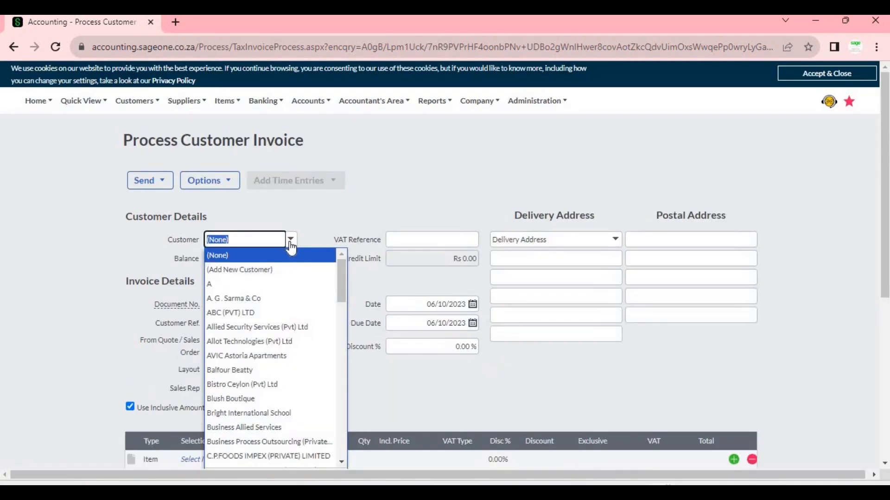
type("pw")
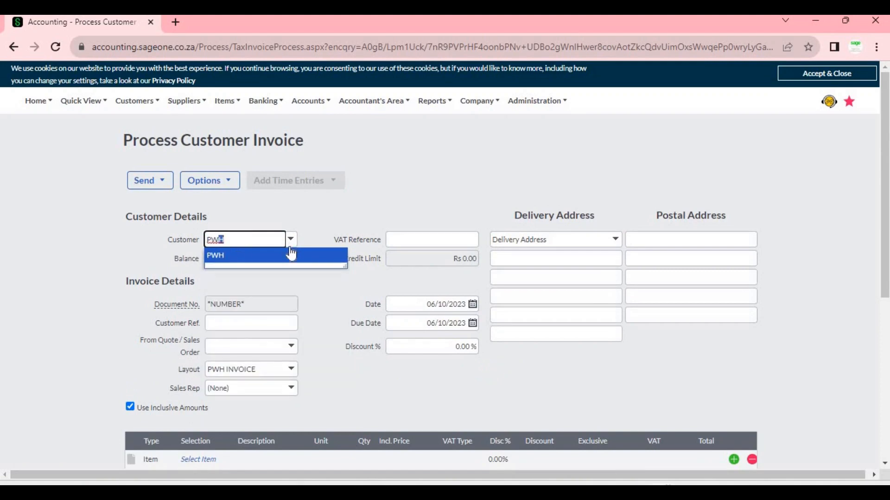
left_click(294, 258)
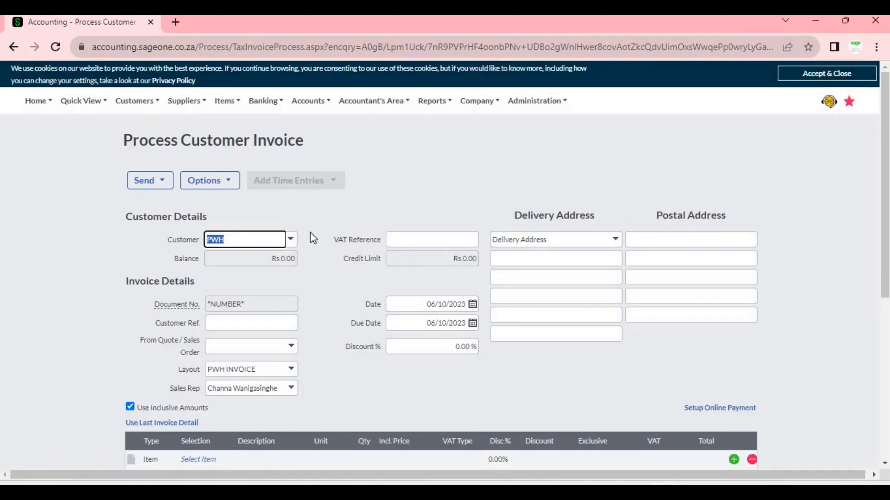
left_click(310, 233)
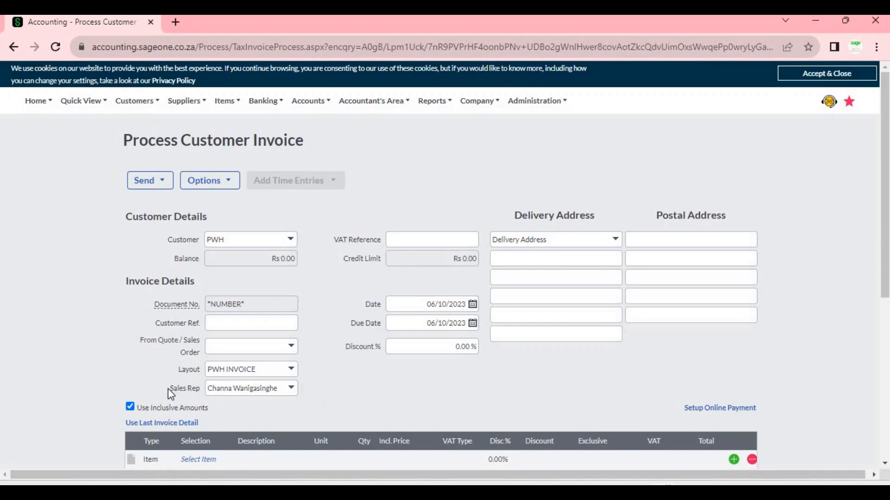
Change the sales rep on the PWH invoice to the first existing rep in the list
left_click_drag(168, 389, 202, 387)
left_click(292, 391)
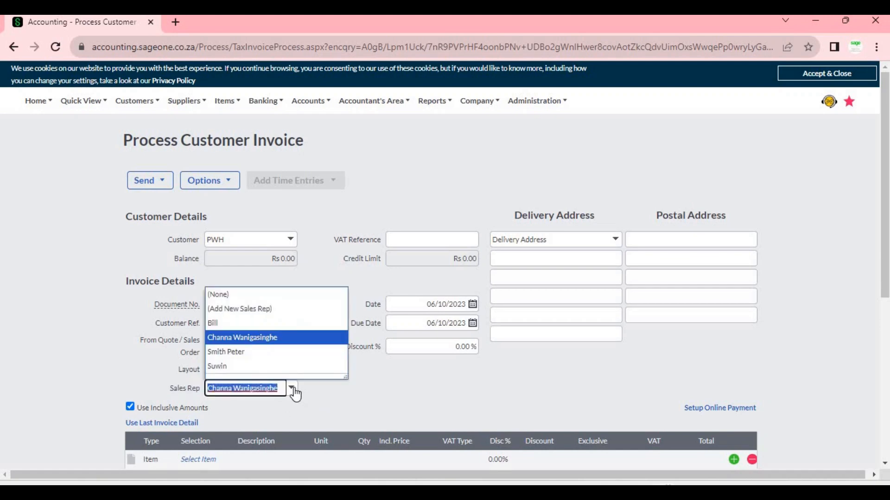
left_click(256, 324)
left_click(342, 399)
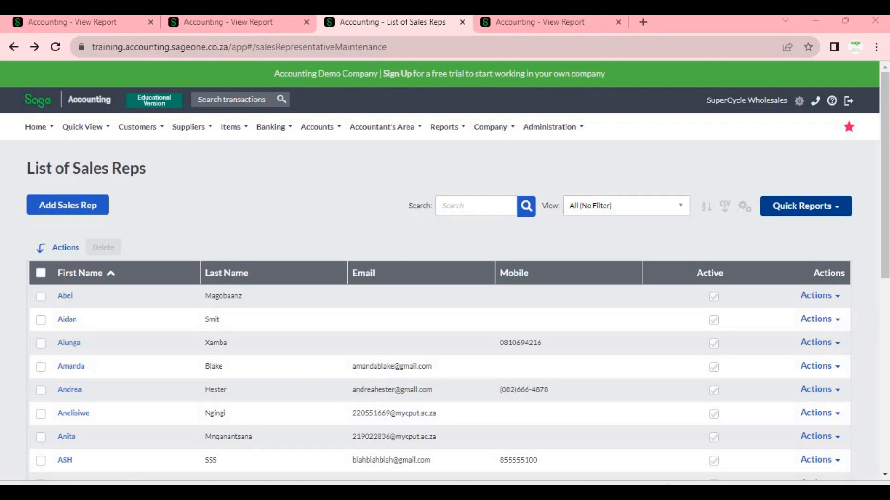
Generate the Sales by Sales Rep report from the sales rep list for the current month in Detailed style, and view it
left_click(806, 206)
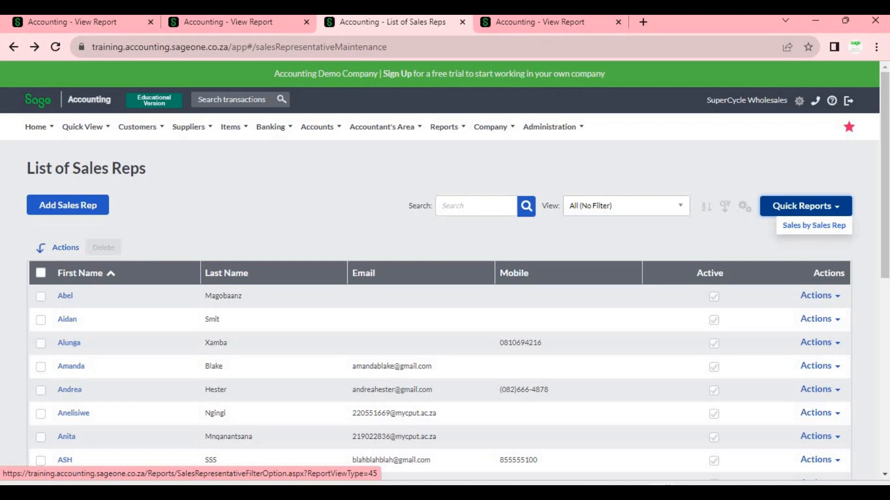
left_click(814, 226)
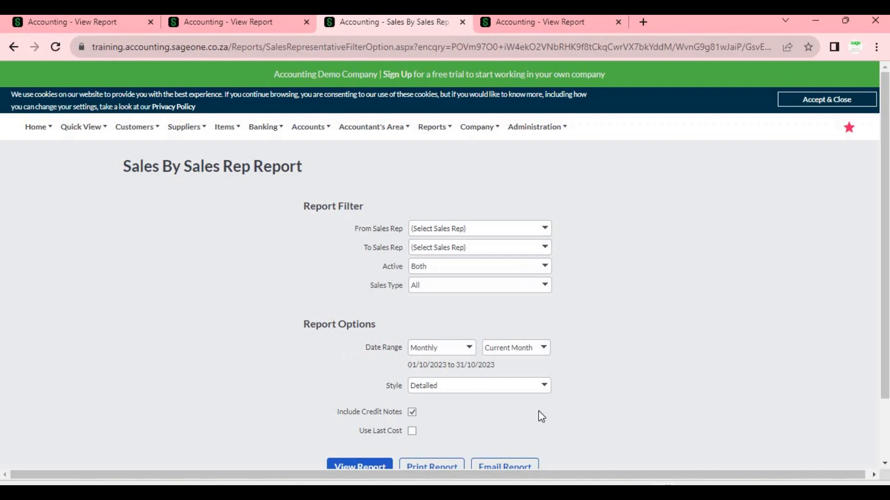
left_click(365, 468)
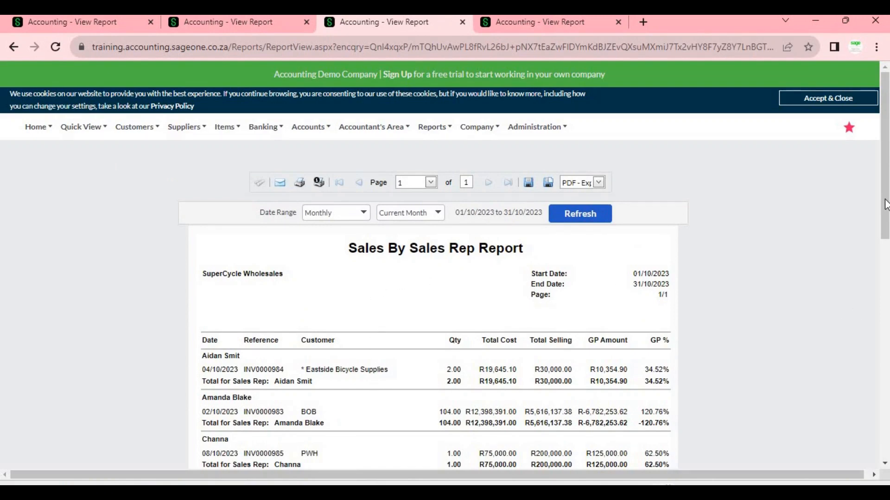
left_click_drag(886, 200, 886, 243)
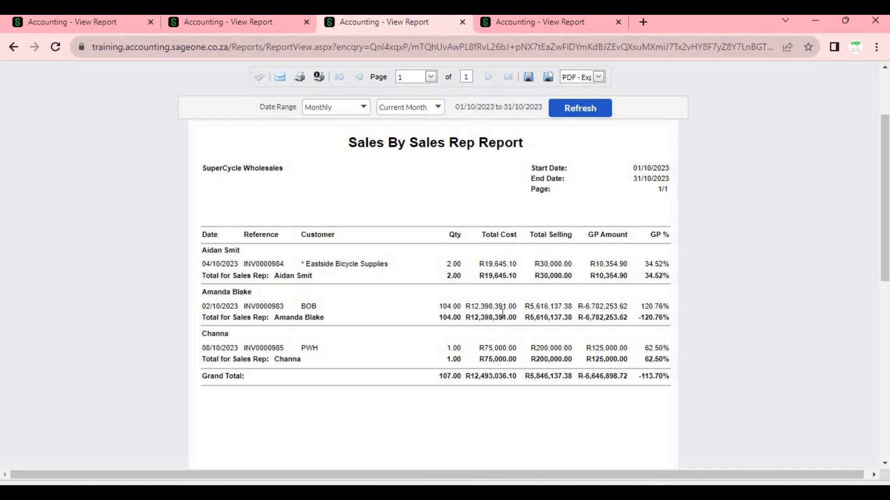
scroll(503, 314, "up", 1)
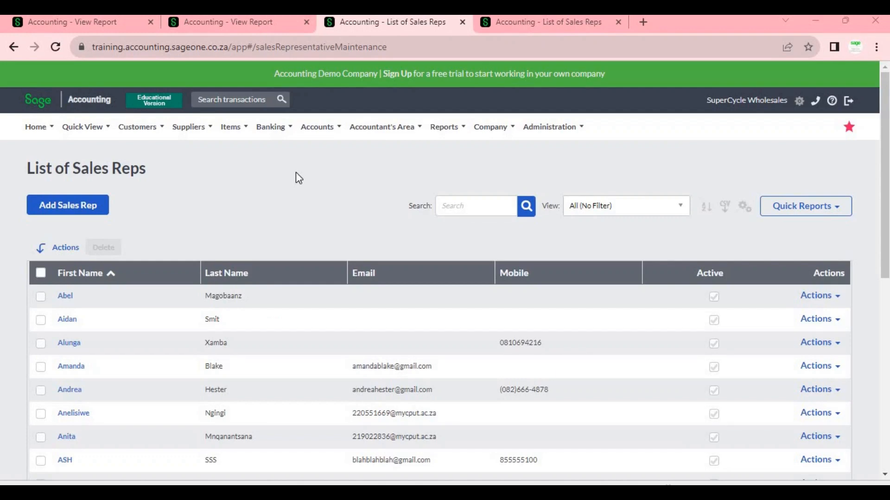
Generate the Sales by Sales Rep report for the current month again, leaving Use Last Cost cleared
left_click(793, 204)
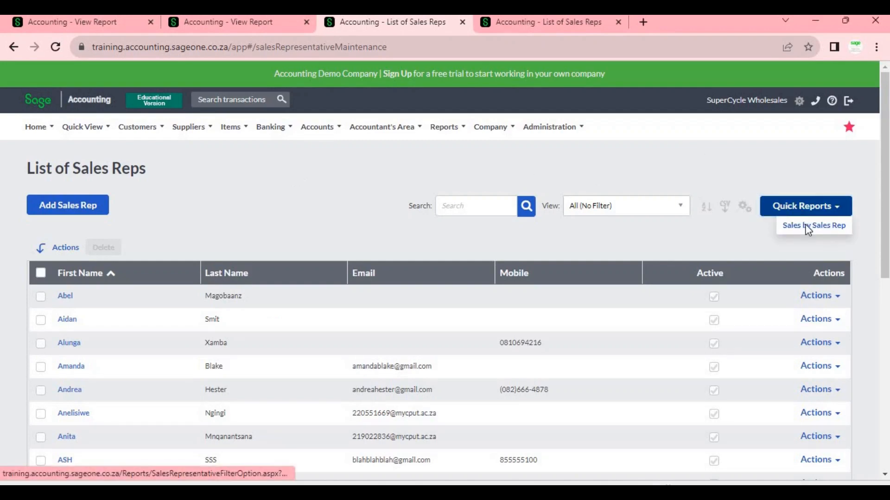
left_click(808, 226)
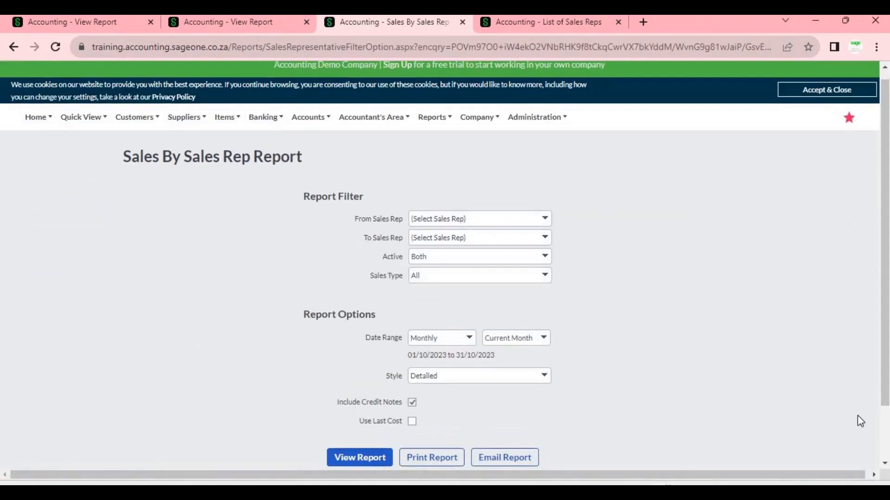
scroll(857, 415, "down", 2)
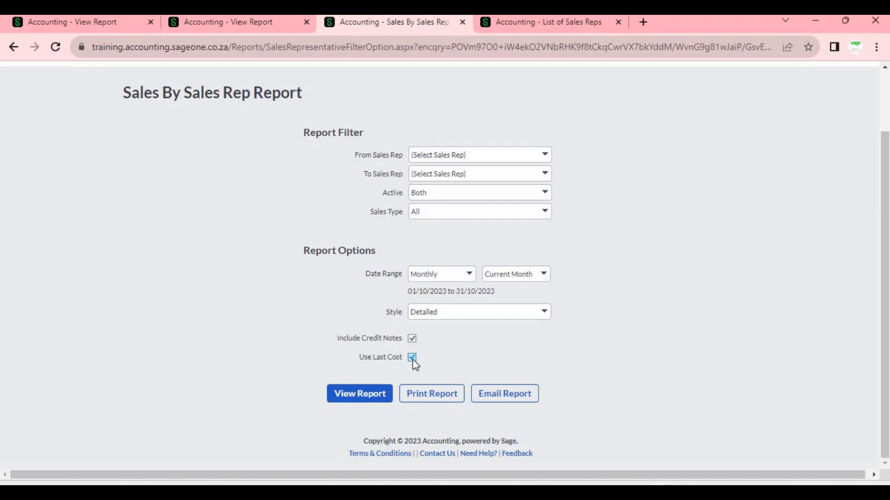
left_click(413, 360)
left_click(374, 398)
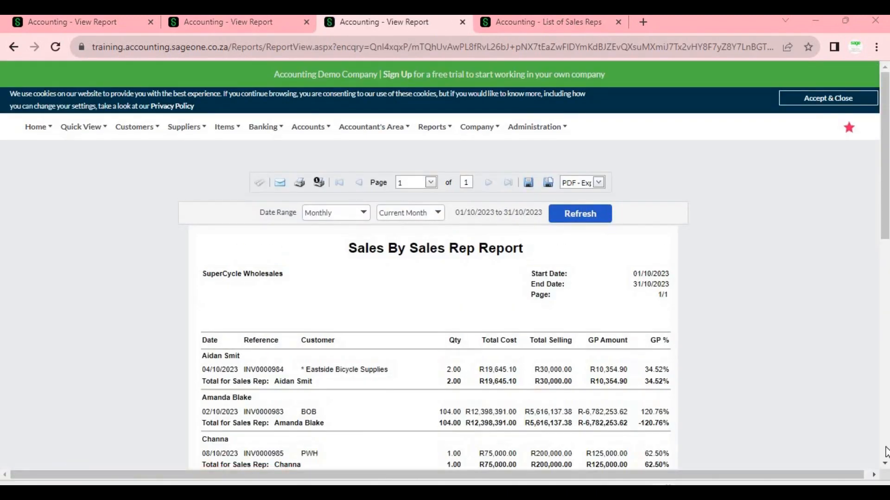
Examine the cost, selling and gross profit figures on the report's PWH invoice line
scroll(590, 415, "down", 2)
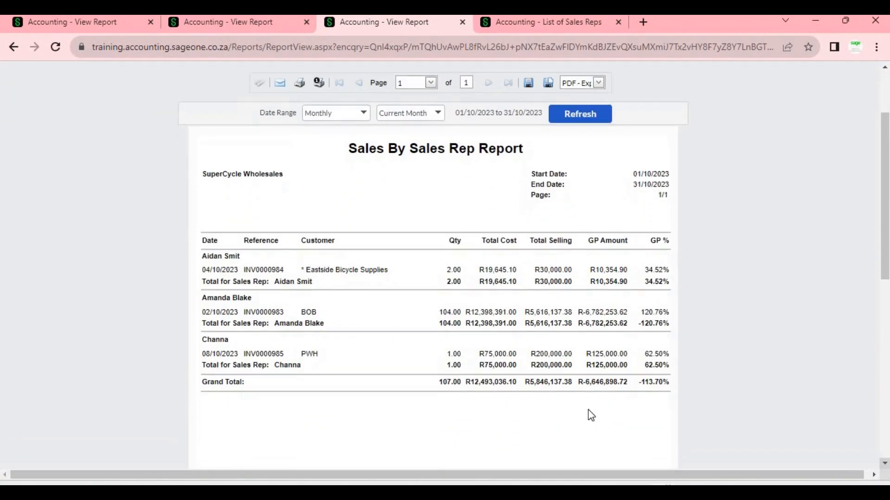
scroll(591, 416, "down", 1)
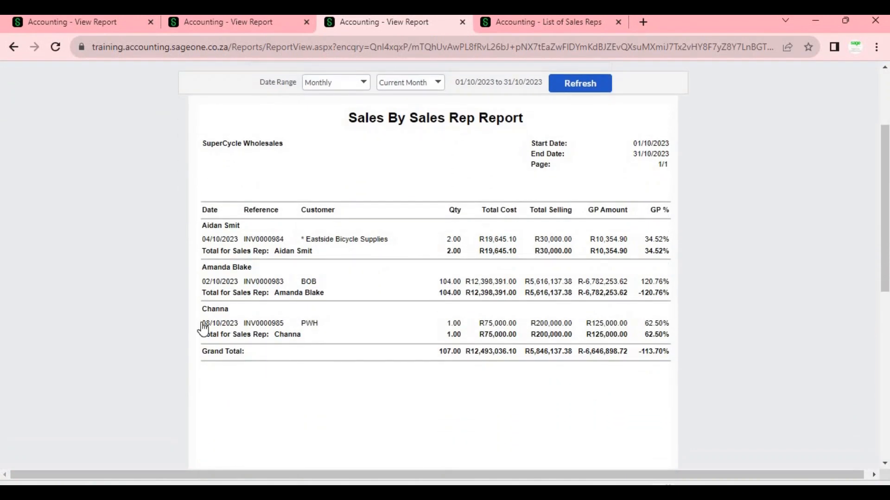
left_click_drag(196, 322, 663, 324)
left_click(663, 324)
From the sales rep list open in the other browser tab, generate the Sales by Sales Rep report with Use Last Cost enabled, and view it
left_click(516, 22)
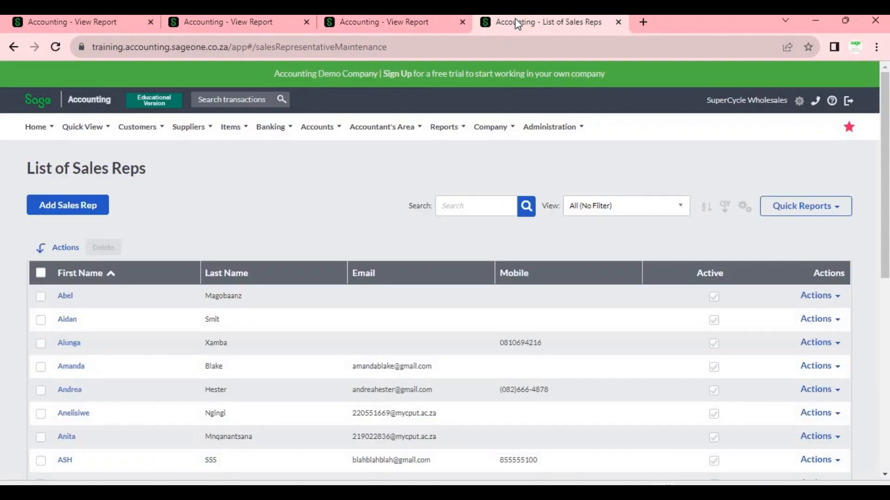
left_click(794, 210)
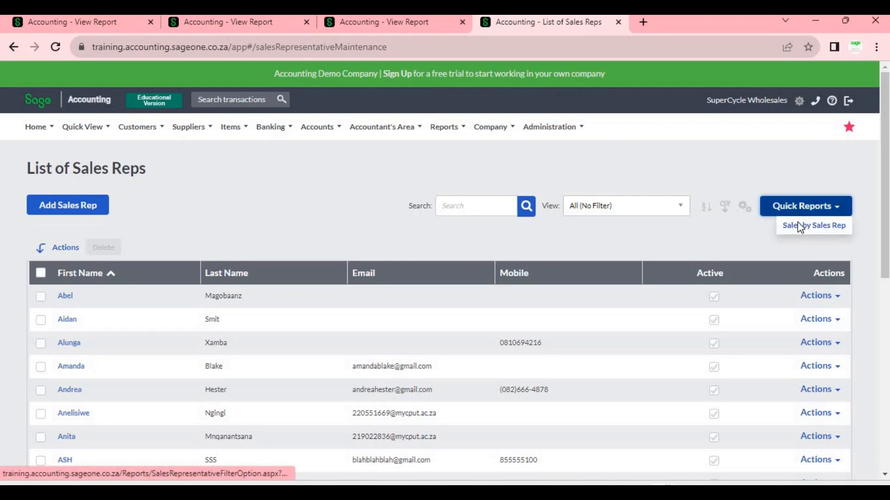
left_click(800, 227)
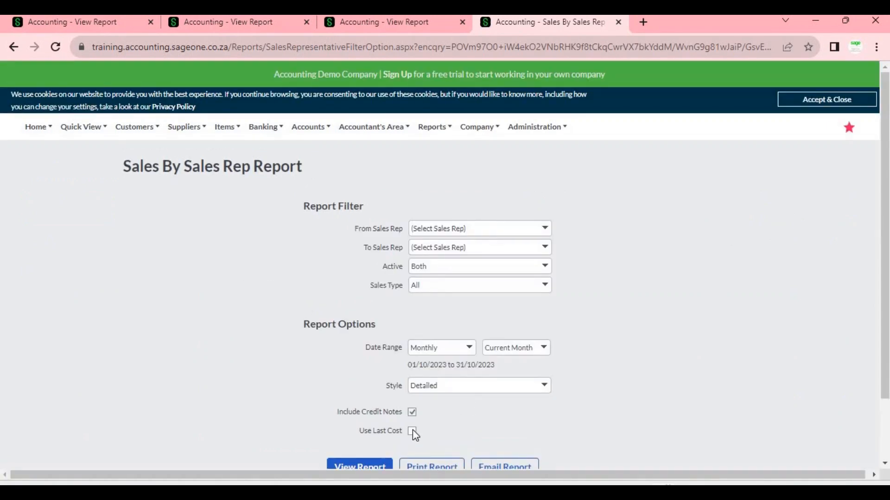
left_click(412, 430)
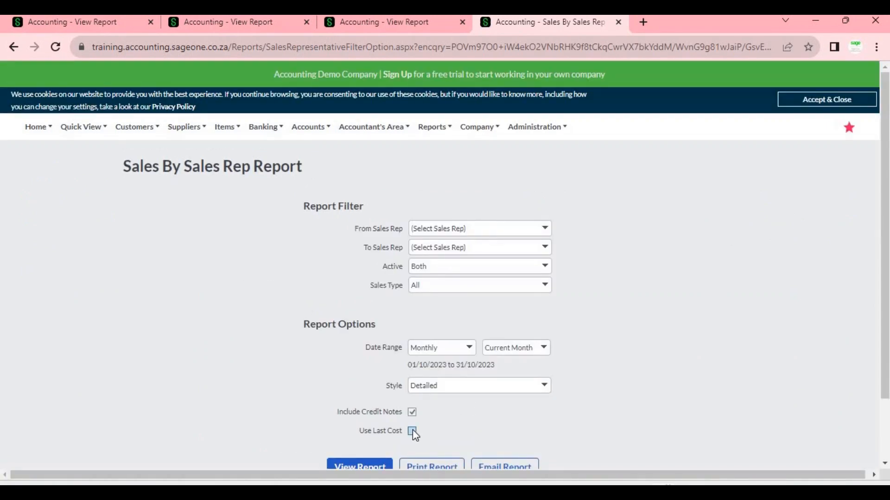
left_click(370, 468)
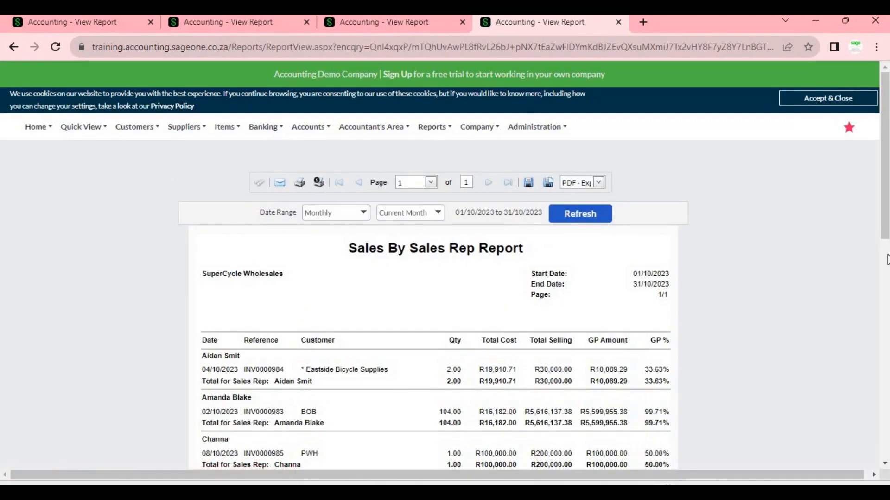
left_click_drag(886, 240, 887, 284)
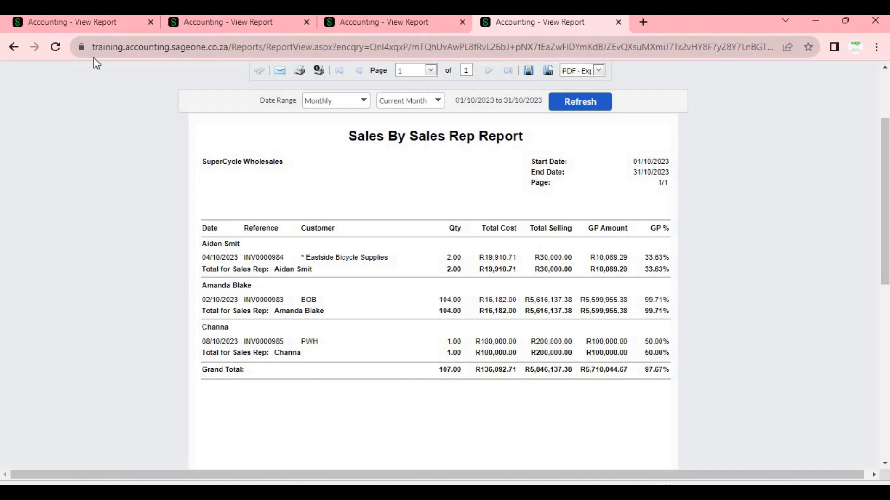
Compare the laptop's entries in the Item Movement and Purchases By Item reports with the costs in both Sales By Sales Rep reports
left_click(81, 23)
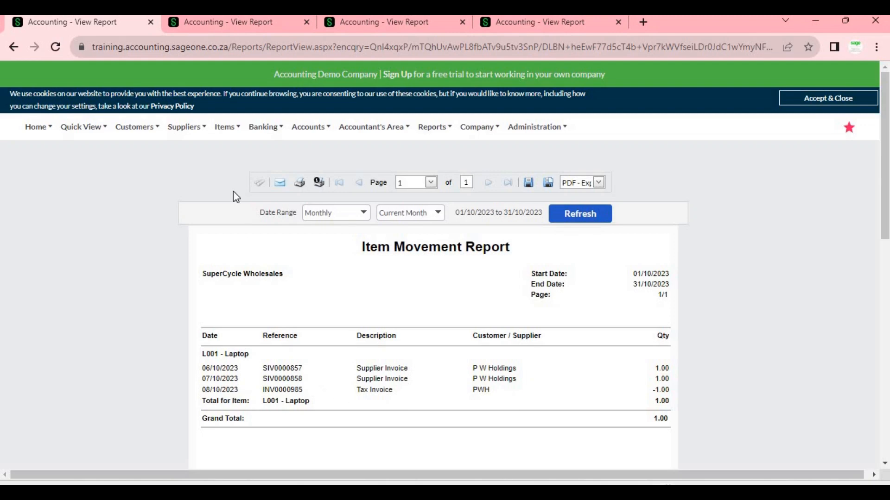
left_click(212, 21)
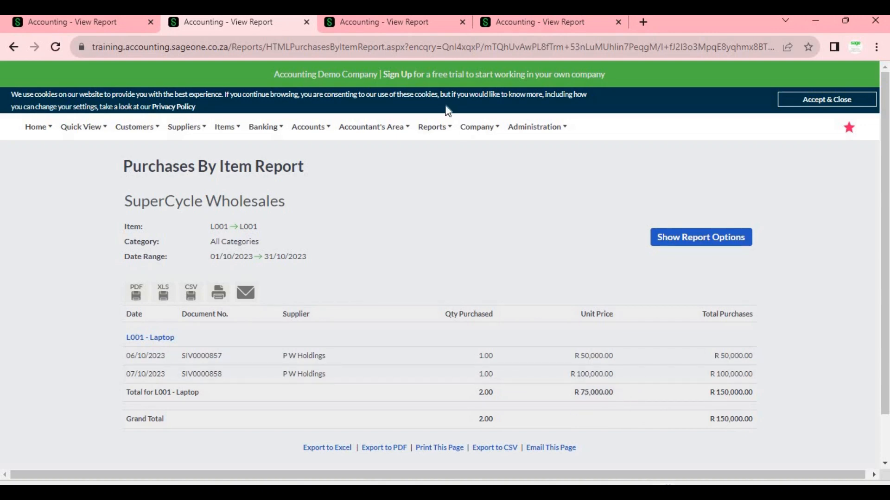
left_click(381, 23)
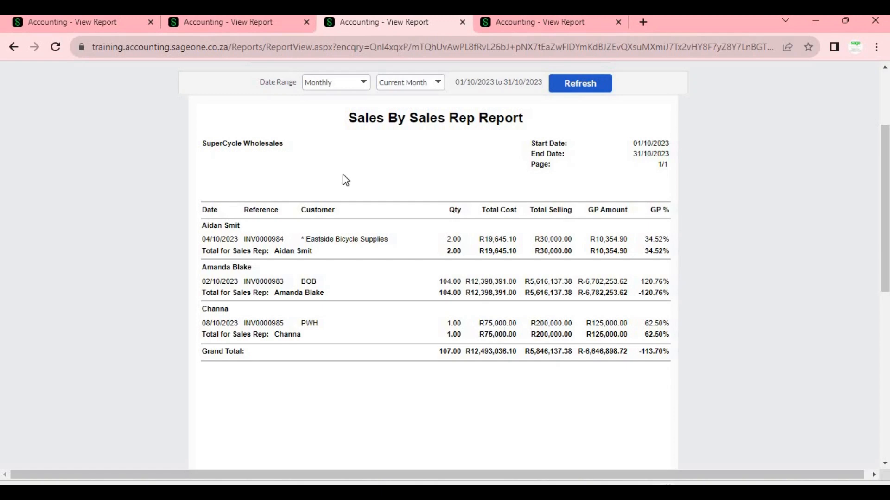
left_click(214, 28)
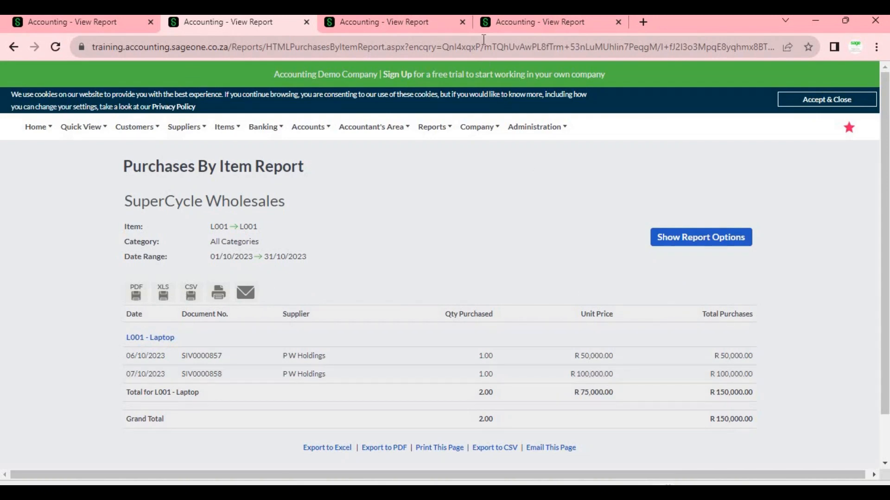
left_click(496, 26)
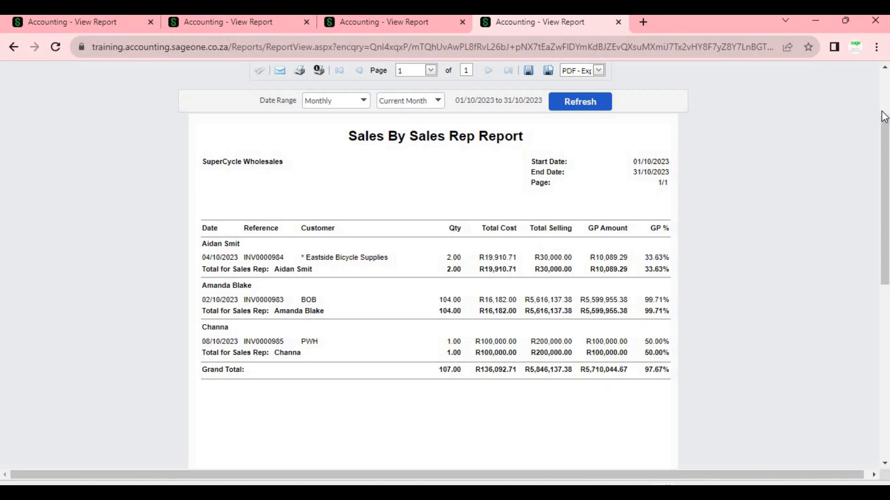
From the sales rep list, generate the Sales By Sales Rep report for the current month in Summary style, leaving Use Last Cost cleared
scroll(886, 115, "up", 3)
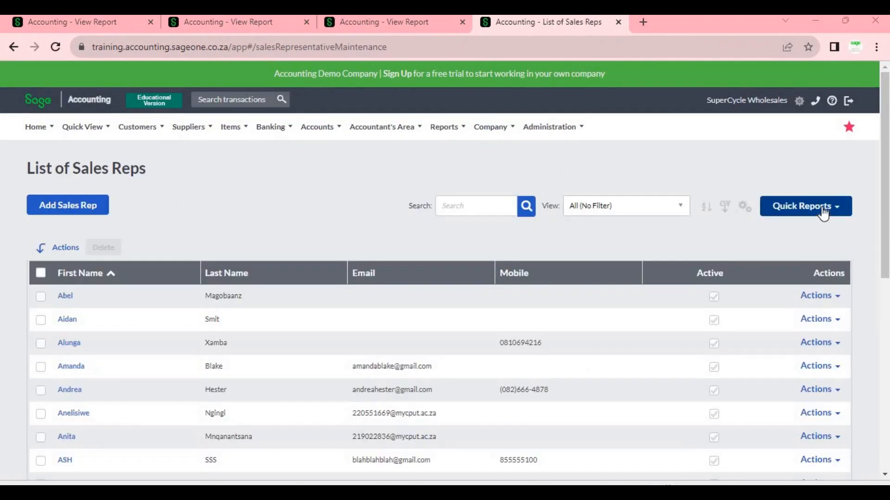
left_click(822, 209)
left_click(823, 227)
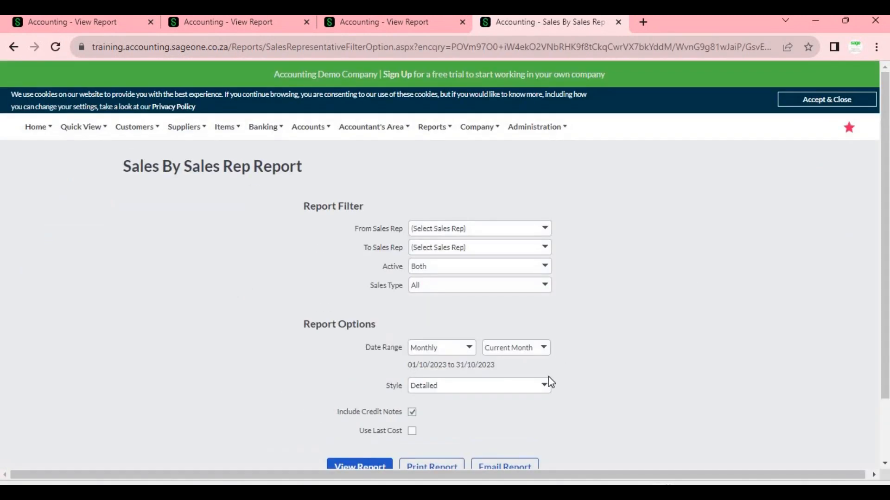
left_click(542, 392)
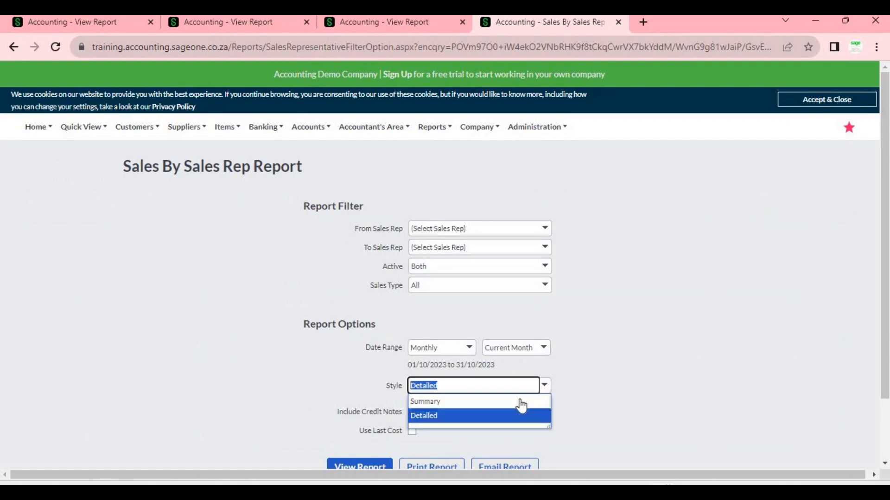
left_click(519, 399)
left_click(446, 438)
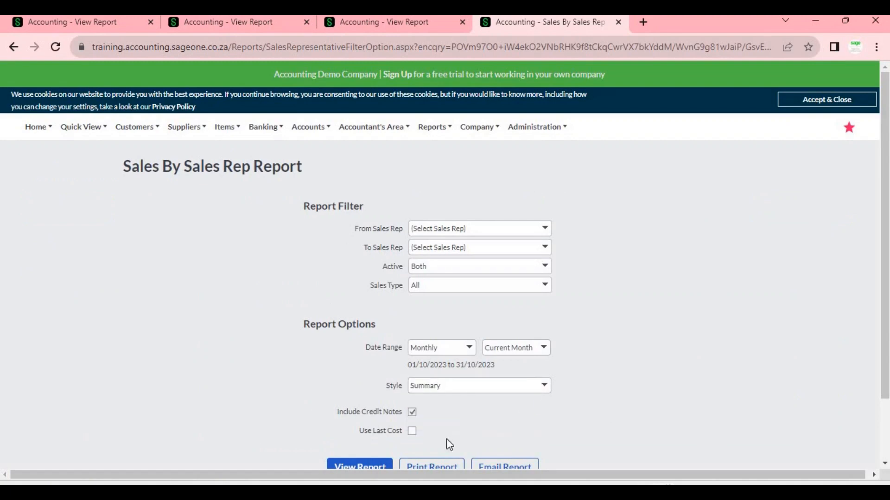
left_click(353, 467)
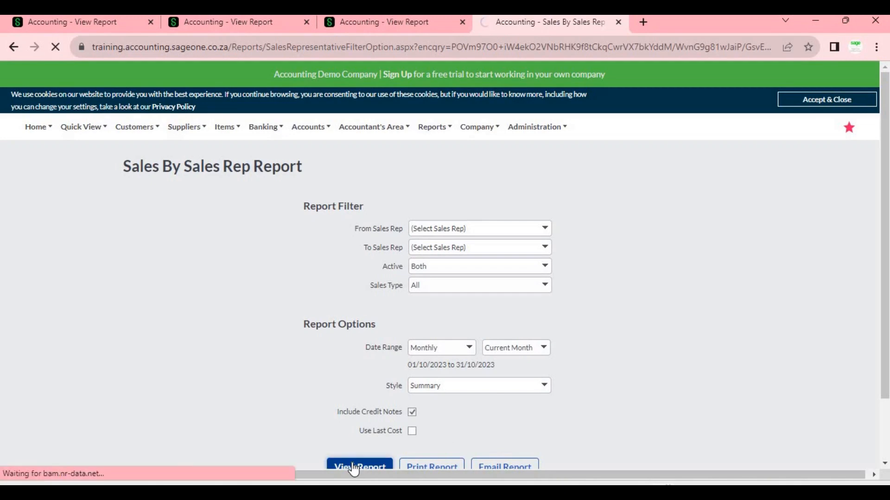